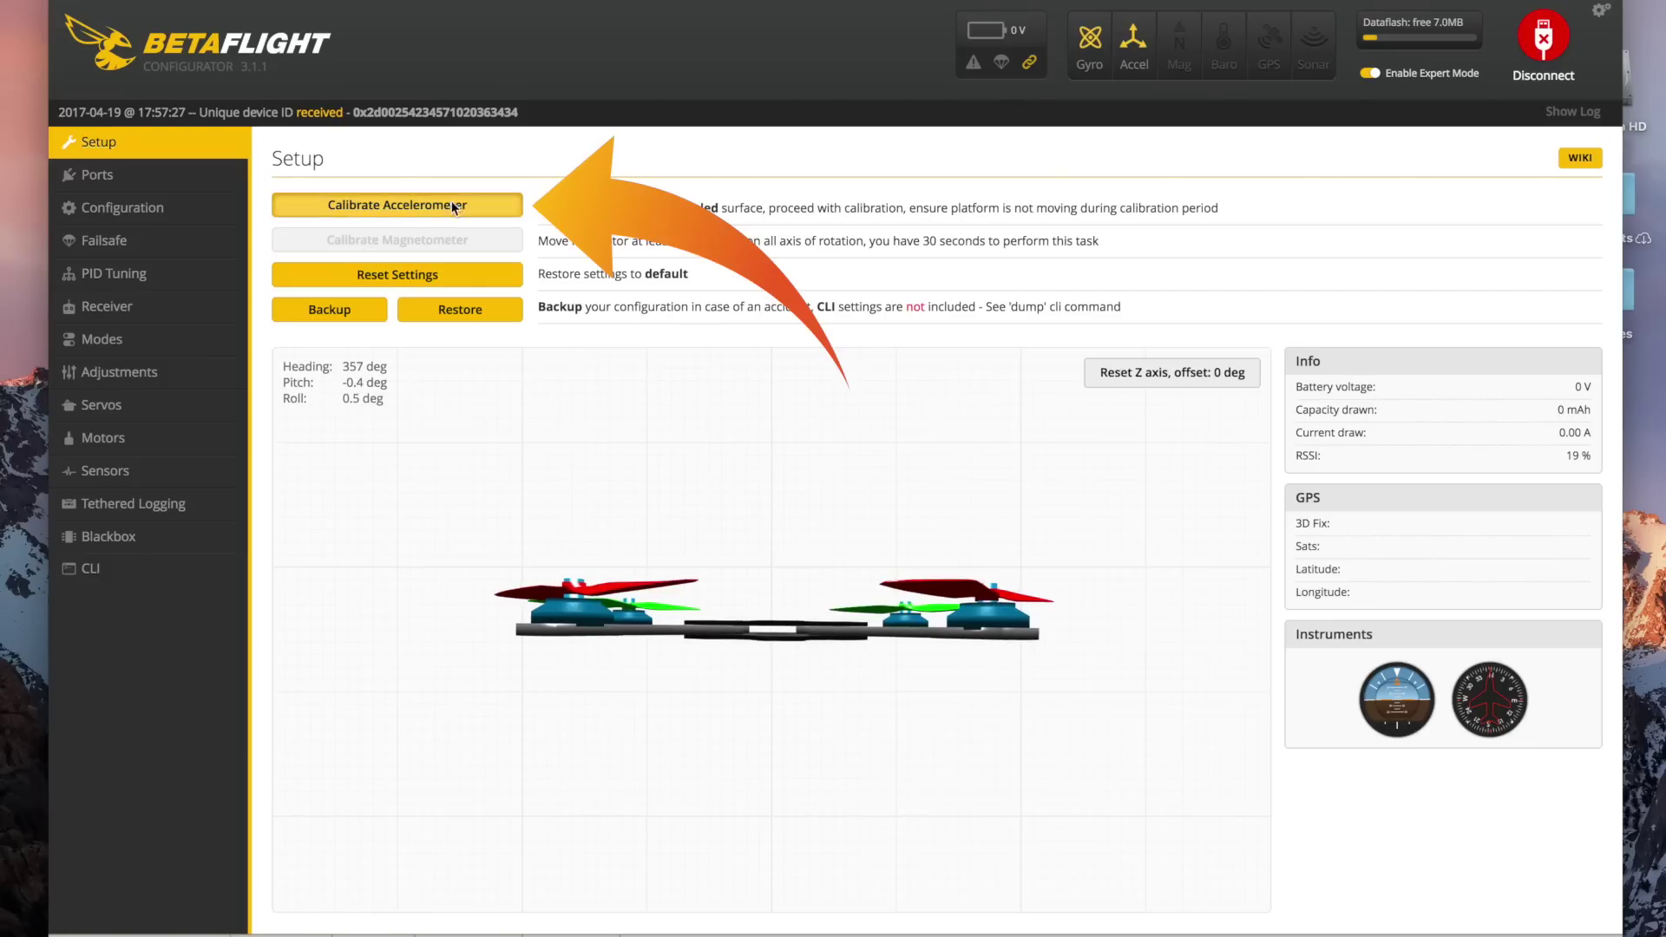
# Calibrate the flight controller's accelerometer with the quad on a level surface.
pyautogui.click(451, 205)
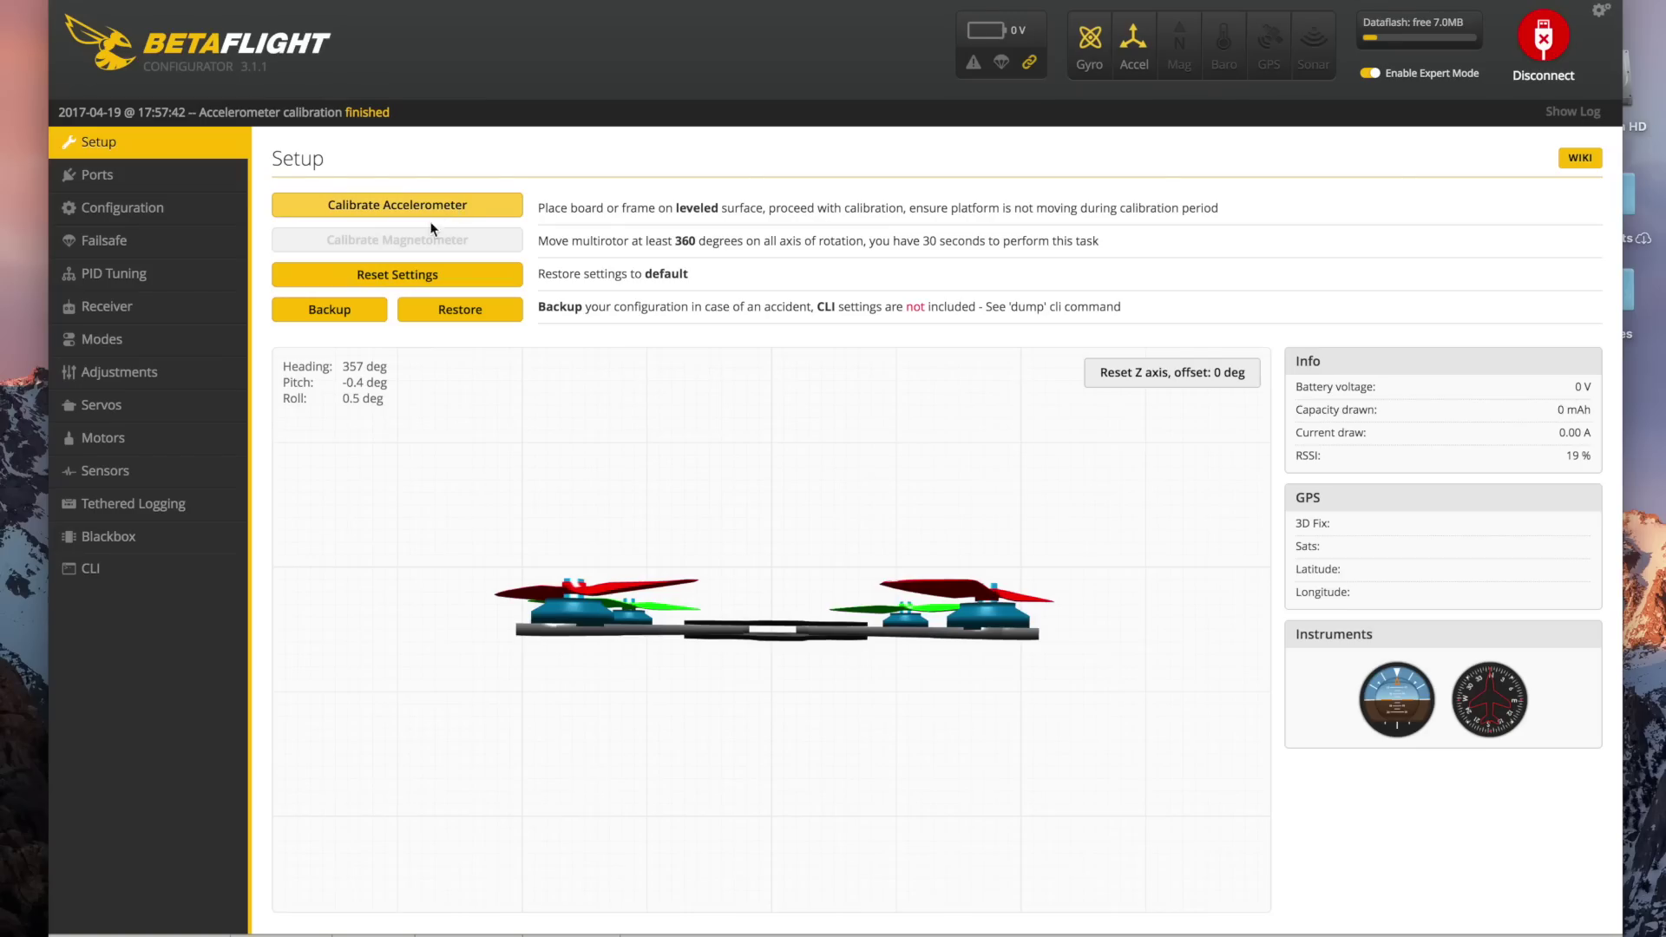
# Enable Serial RX on UART3 in the port settings, then save and reboot the board.
pyautogui.click(184, 173)
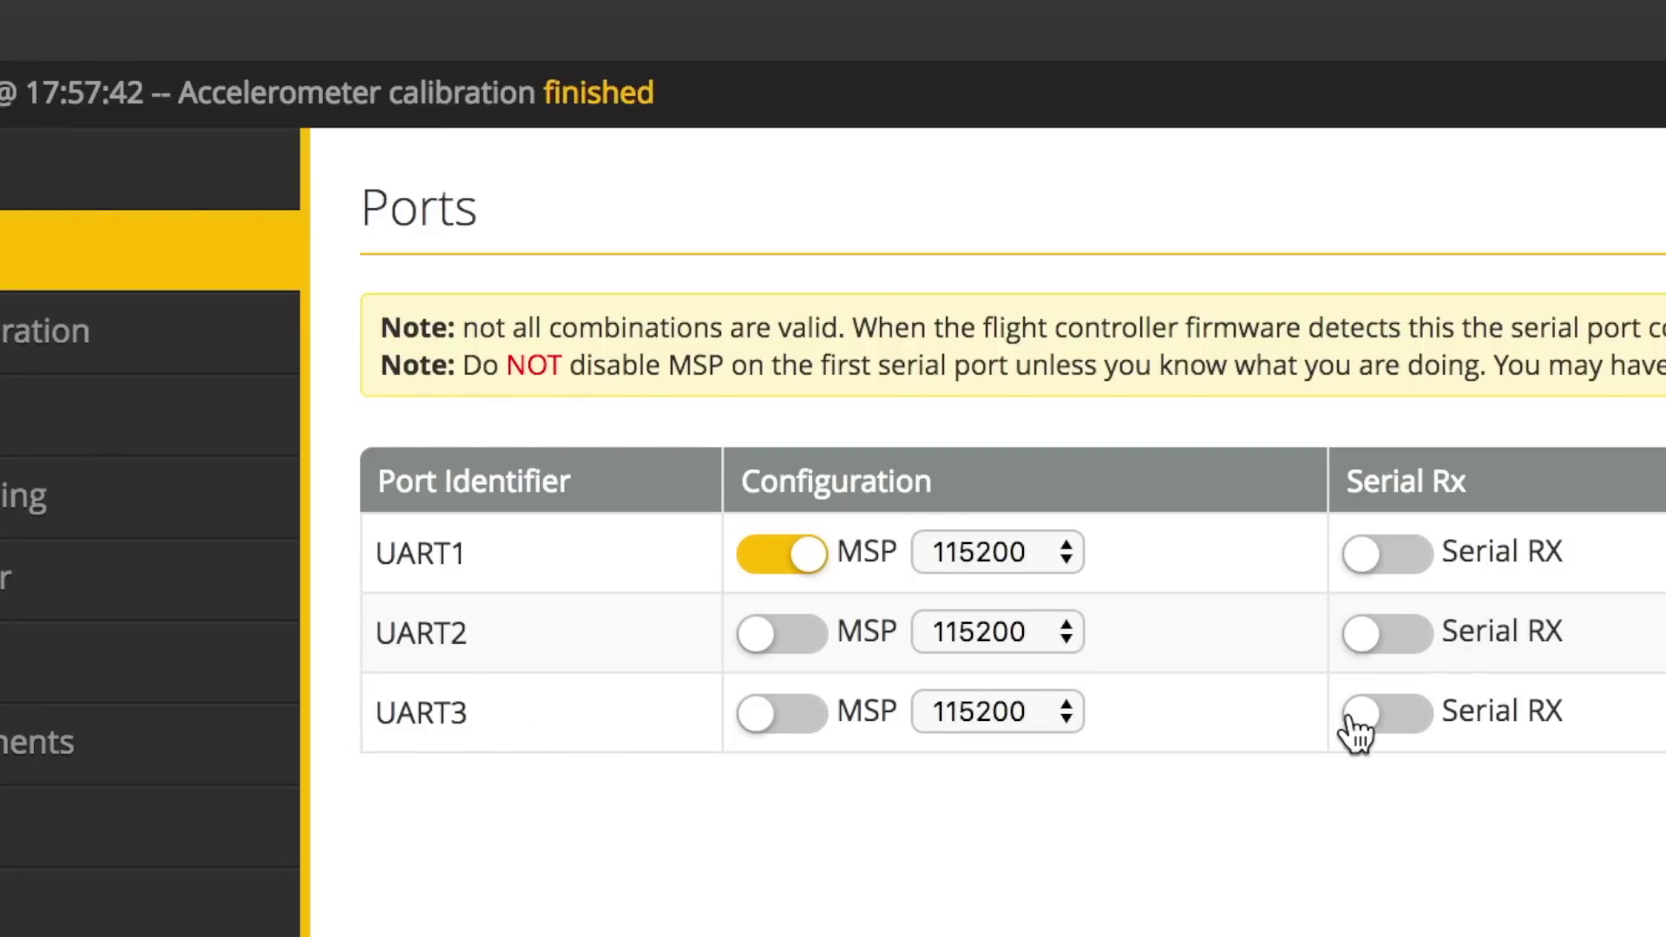
pyautogui.click(1359, 729)
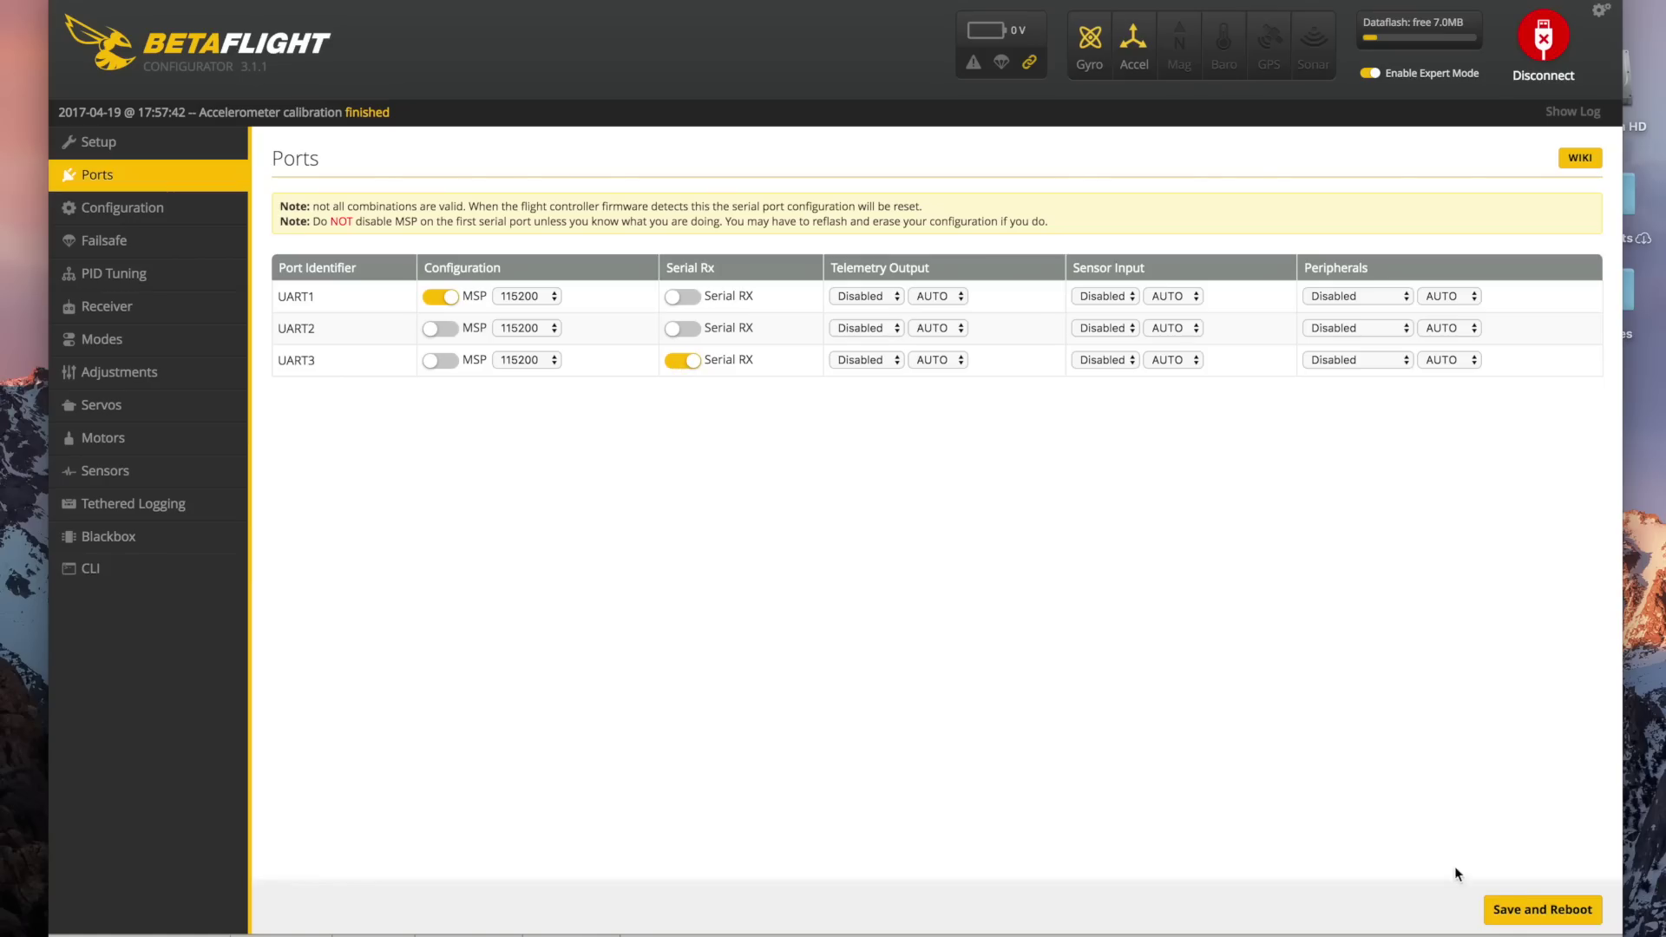
pyautogui.click(1526, 913)
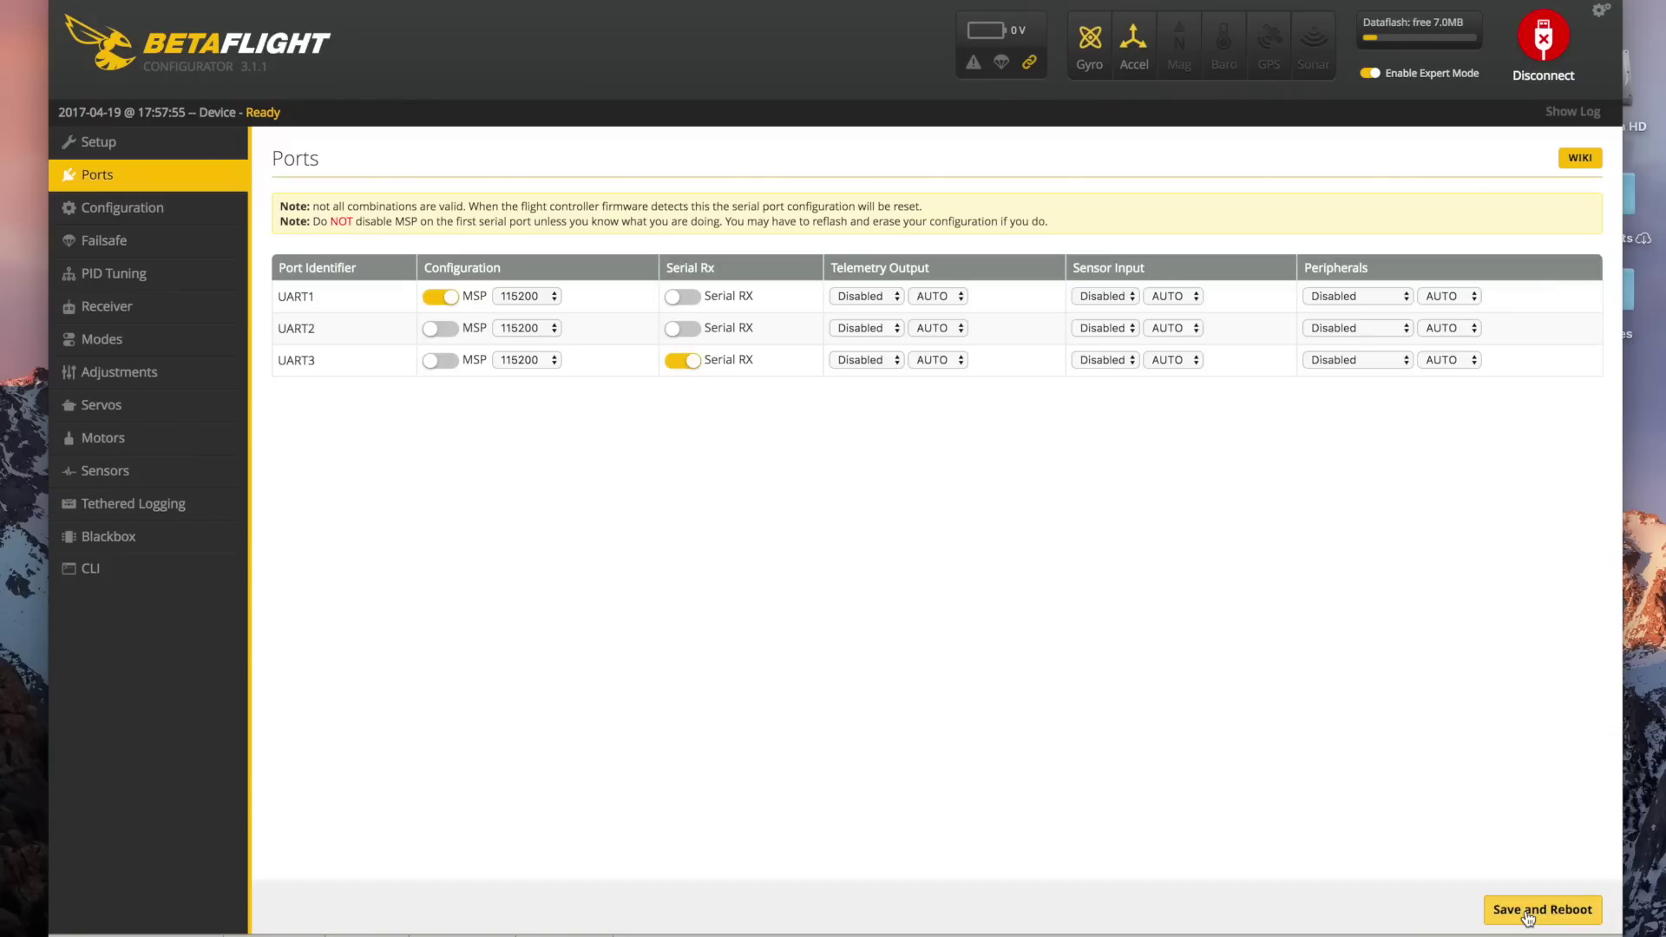
# In the board configuration, set the ESC/motor protocol to MULTISHOT and enable MOTOR_STOP.
pyautogui.click(189, 209)
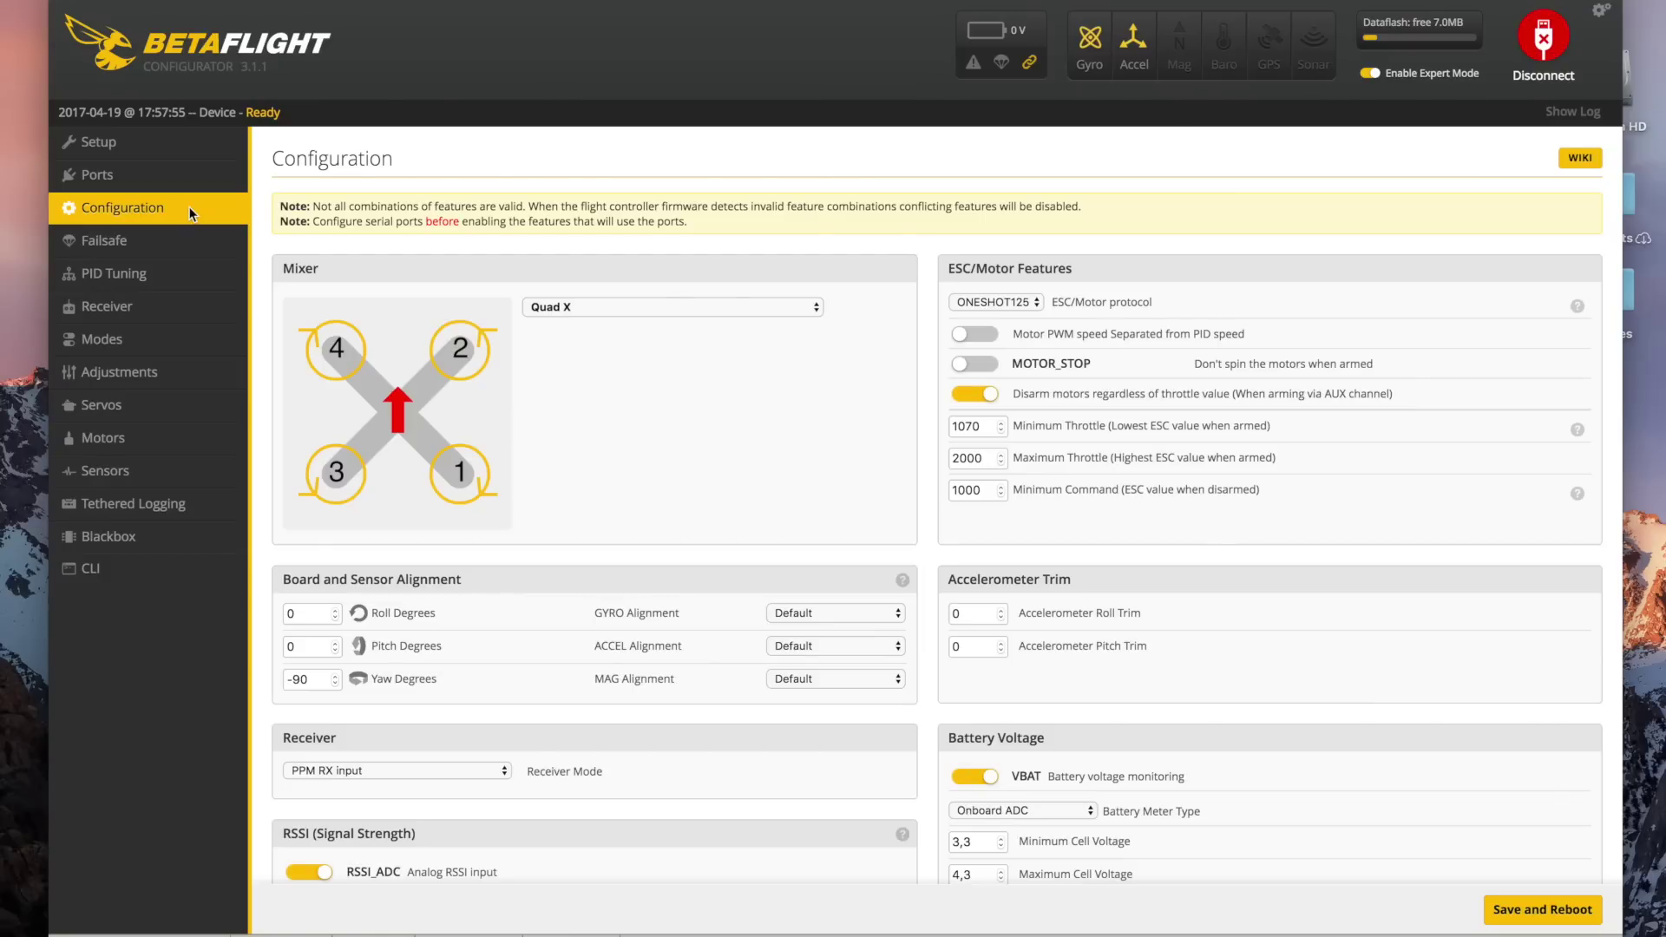
pyautogui.click(1000, 303)
pyautogui.click(1003, 332)
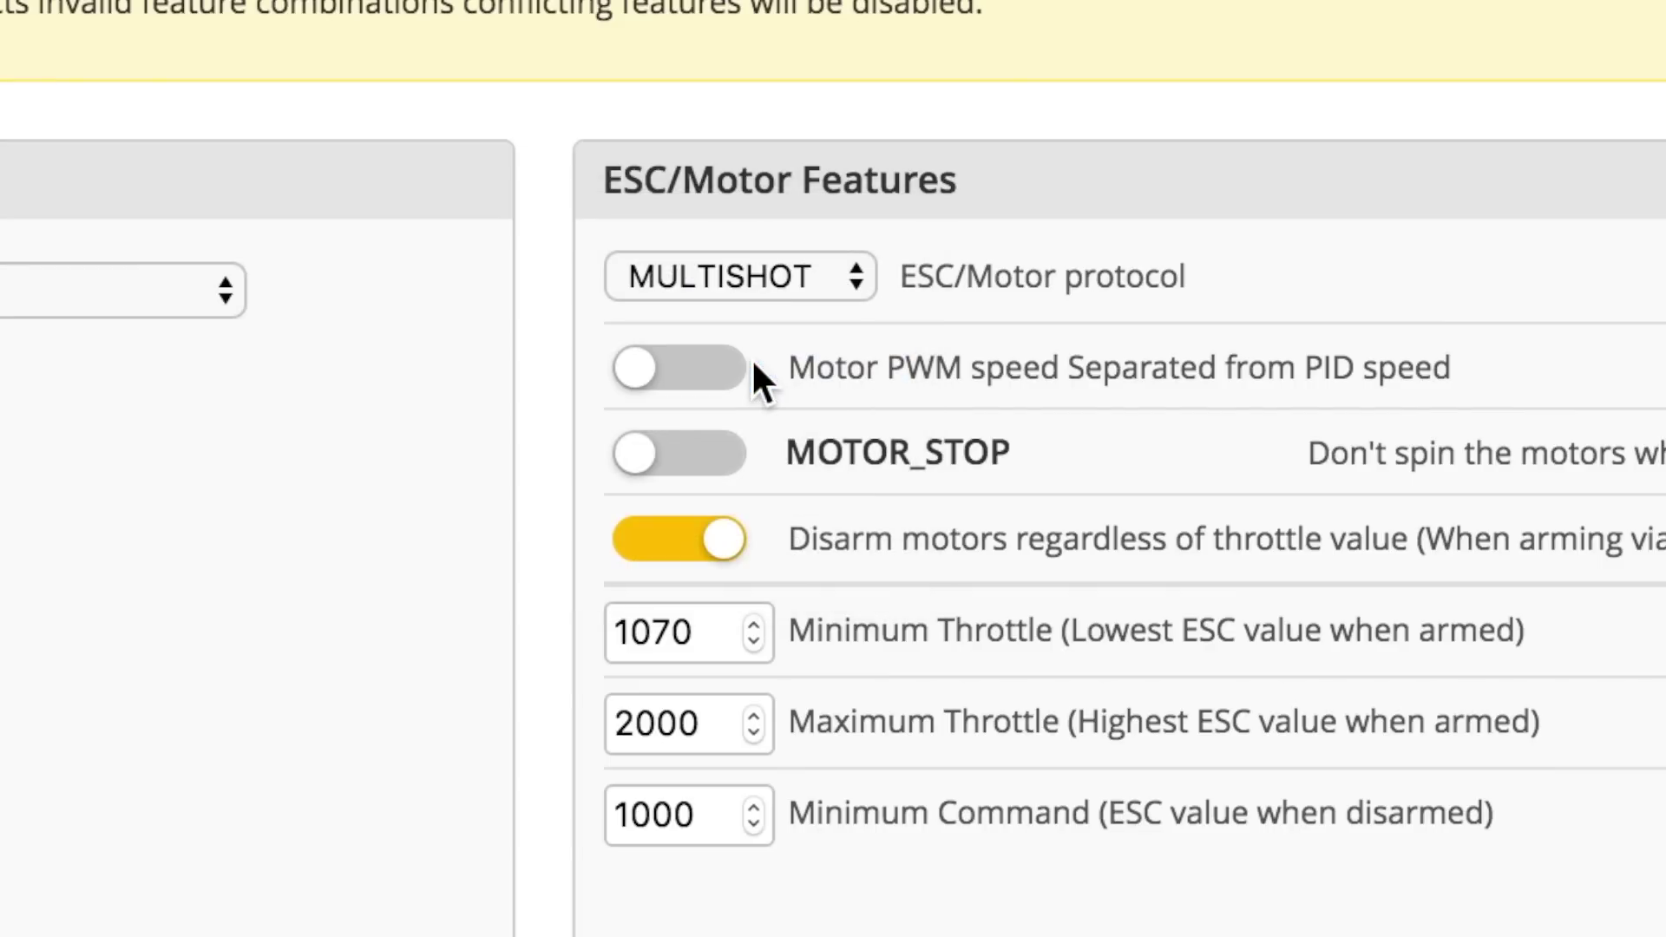
pyautogui.click(718, 466)
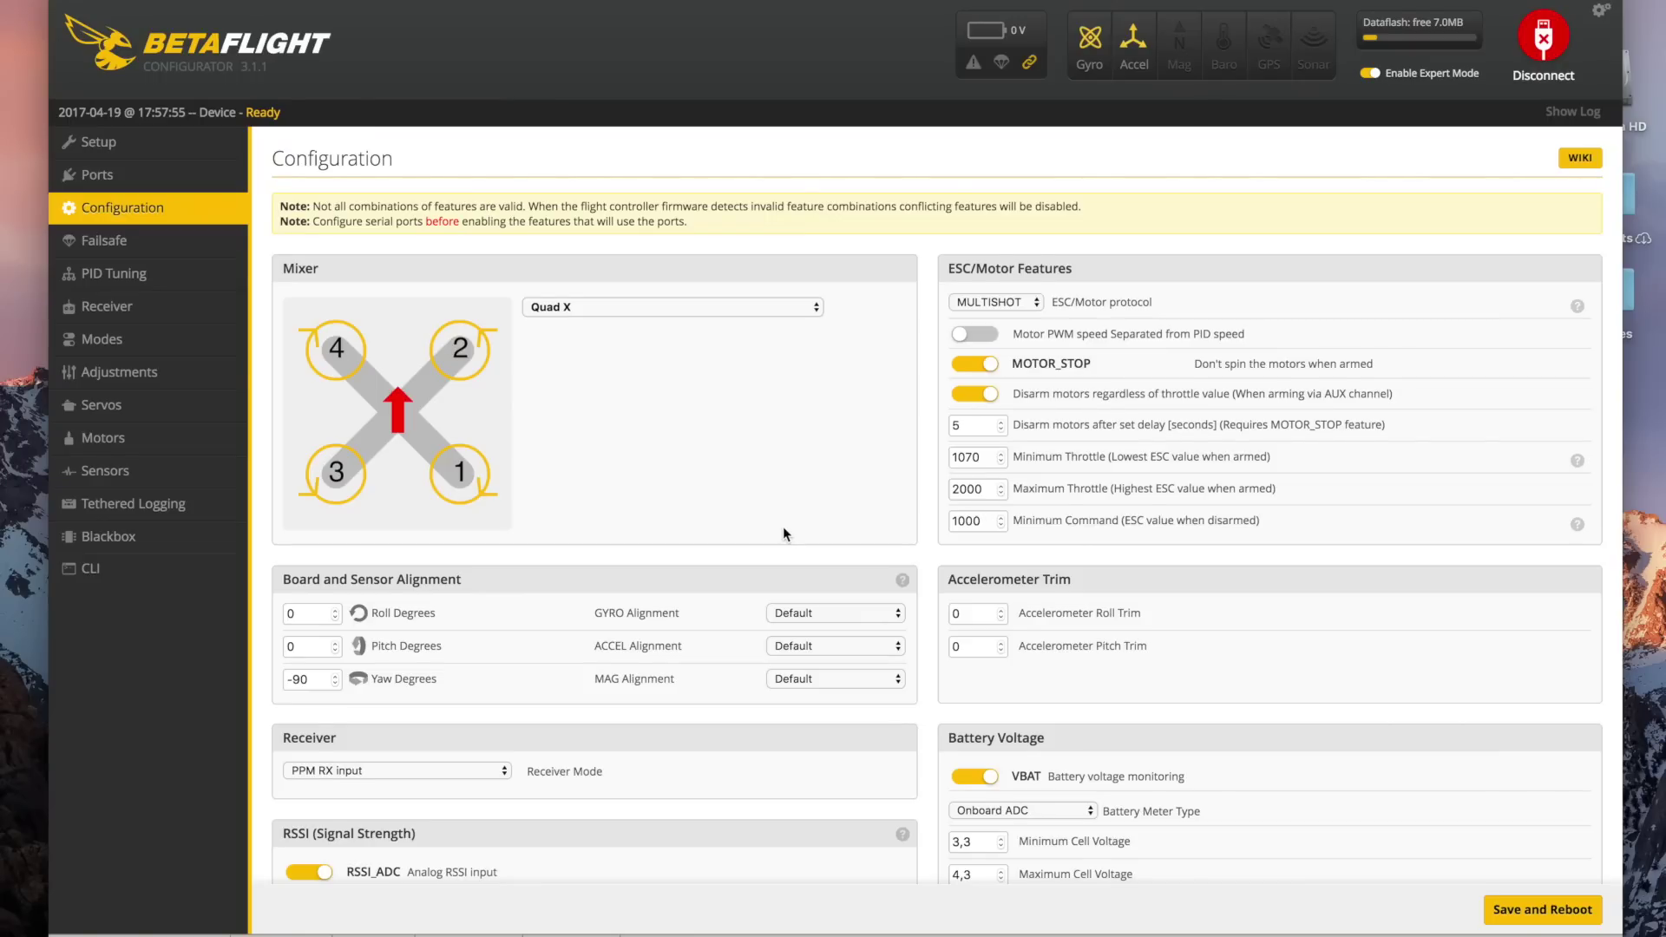
# Set the receiver mode to Serial-based receiver with IBUS as the serial receiver provider, and save and reboot.
pyautogui.scroll(-5, 783, 526)
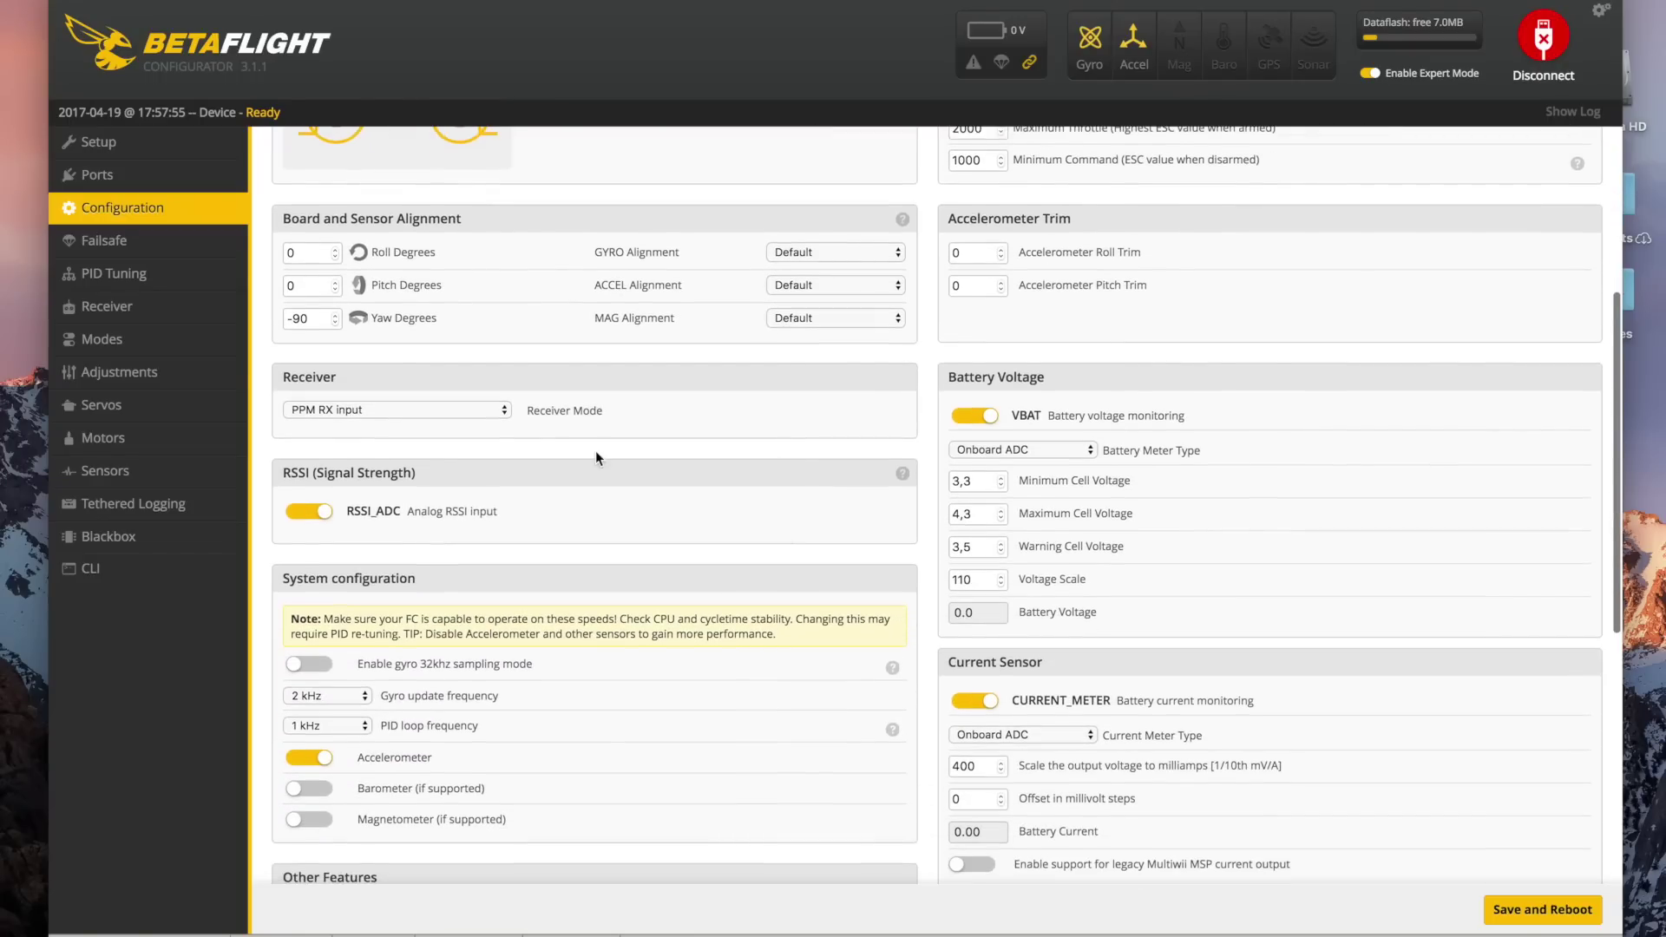
pyautogui.click(503, 408)
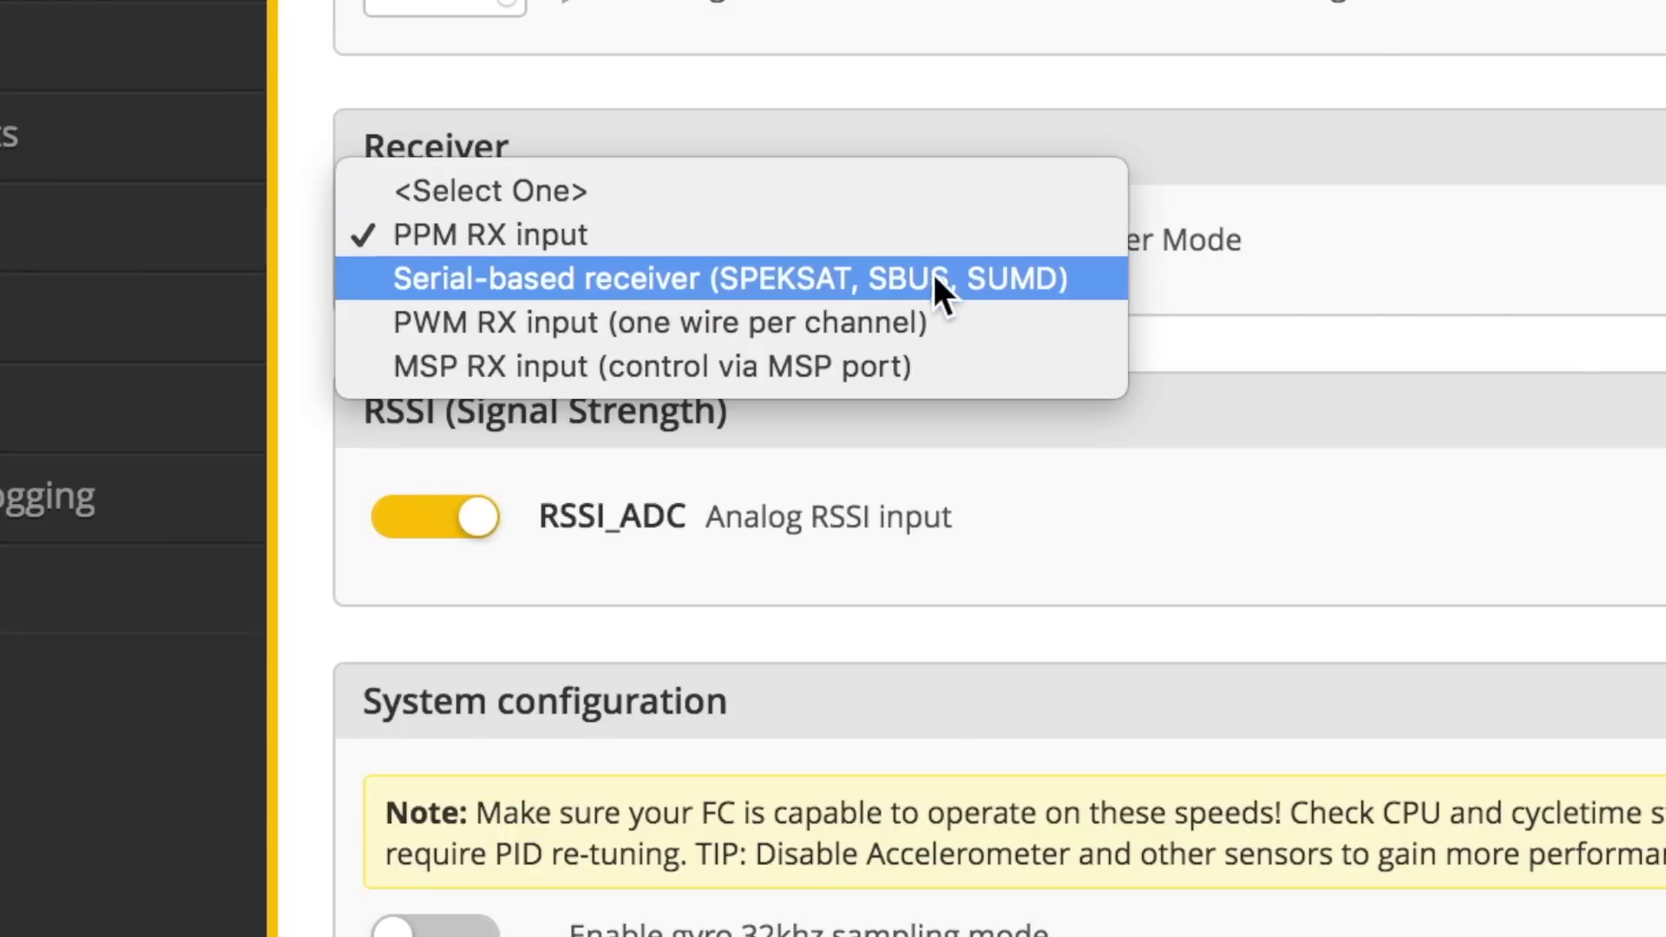
pyautogui.click(928, 278)
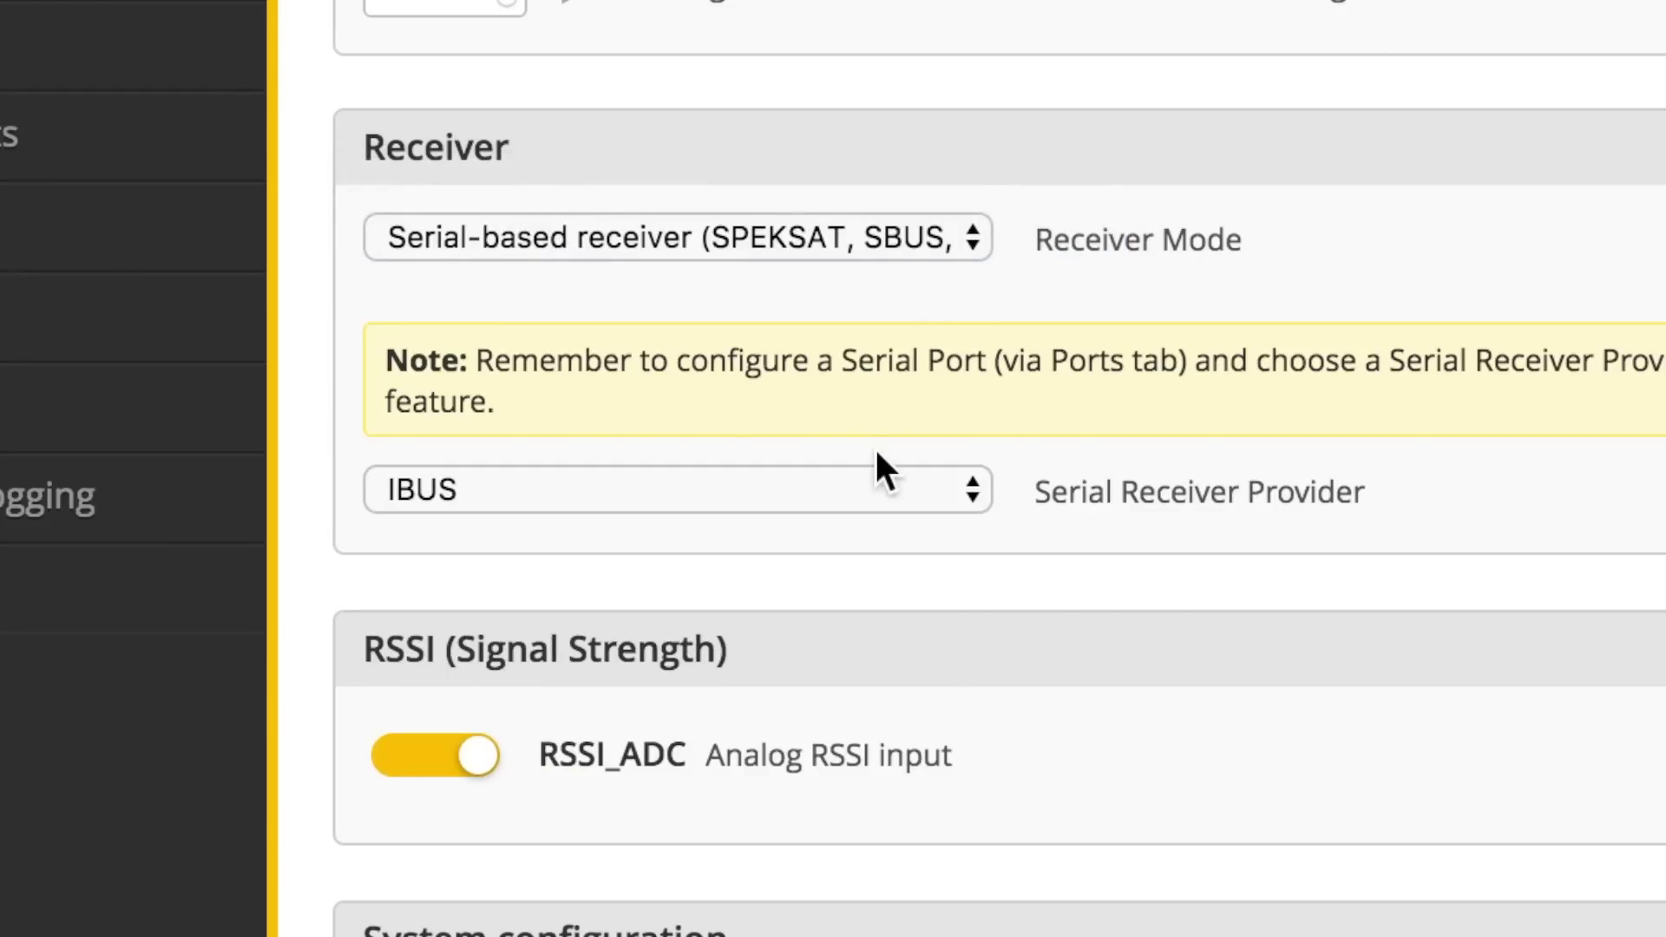
pyautogui.click(876, 472)
pyautogui.click(880, 484)
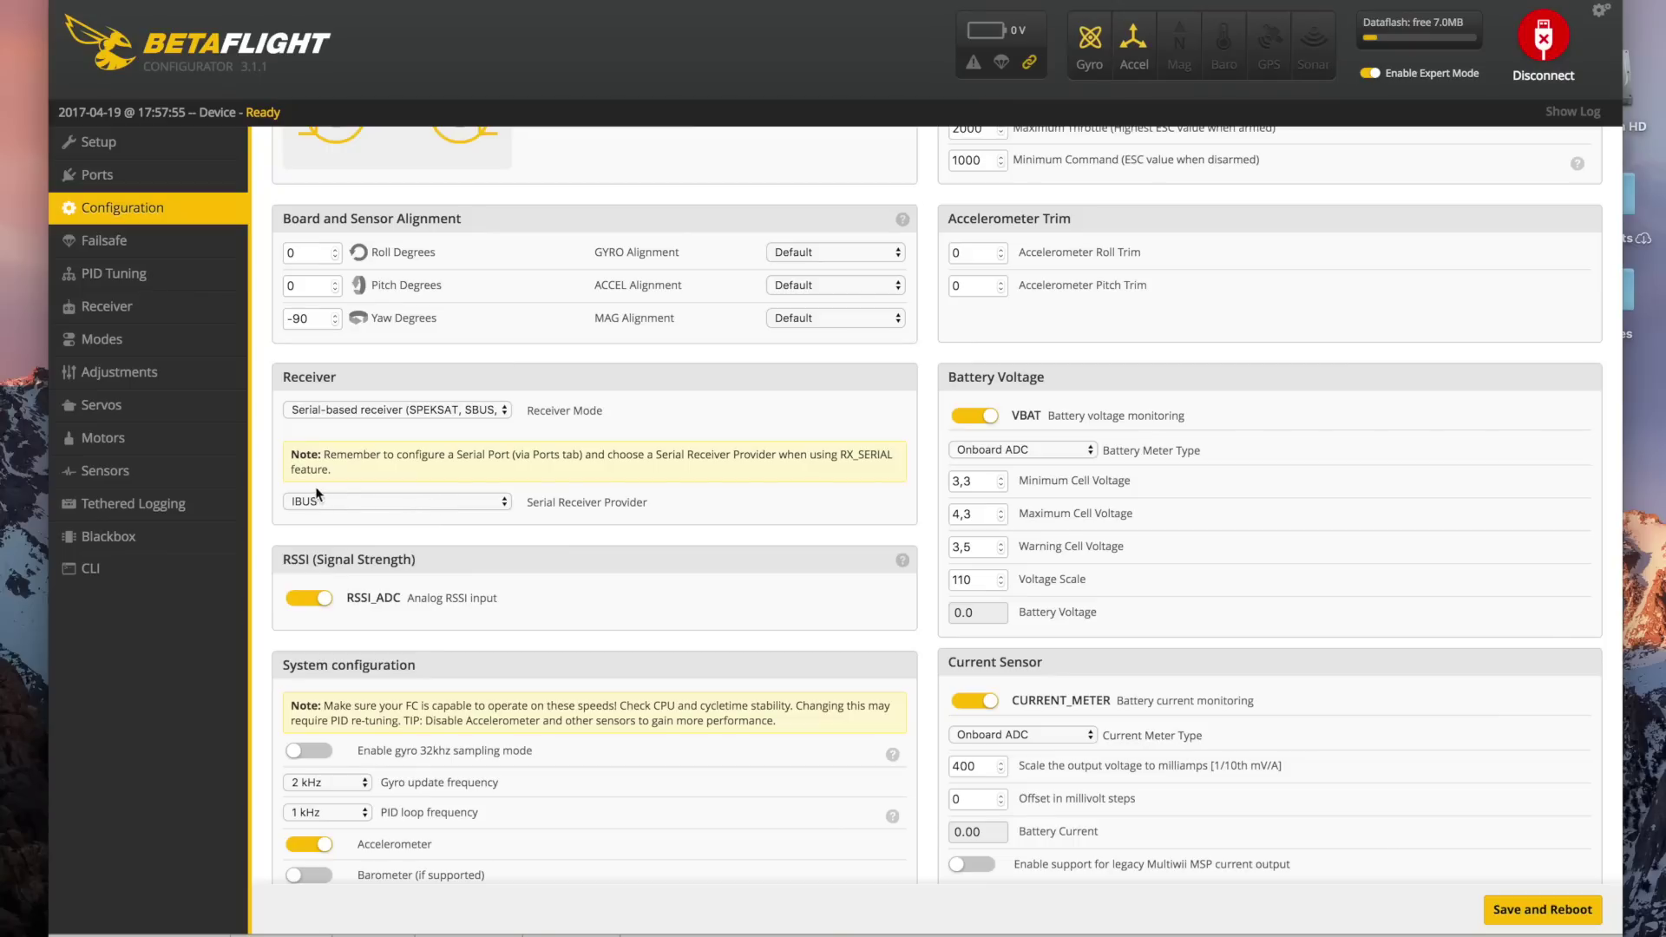
pyautogui.click(1532, 909)
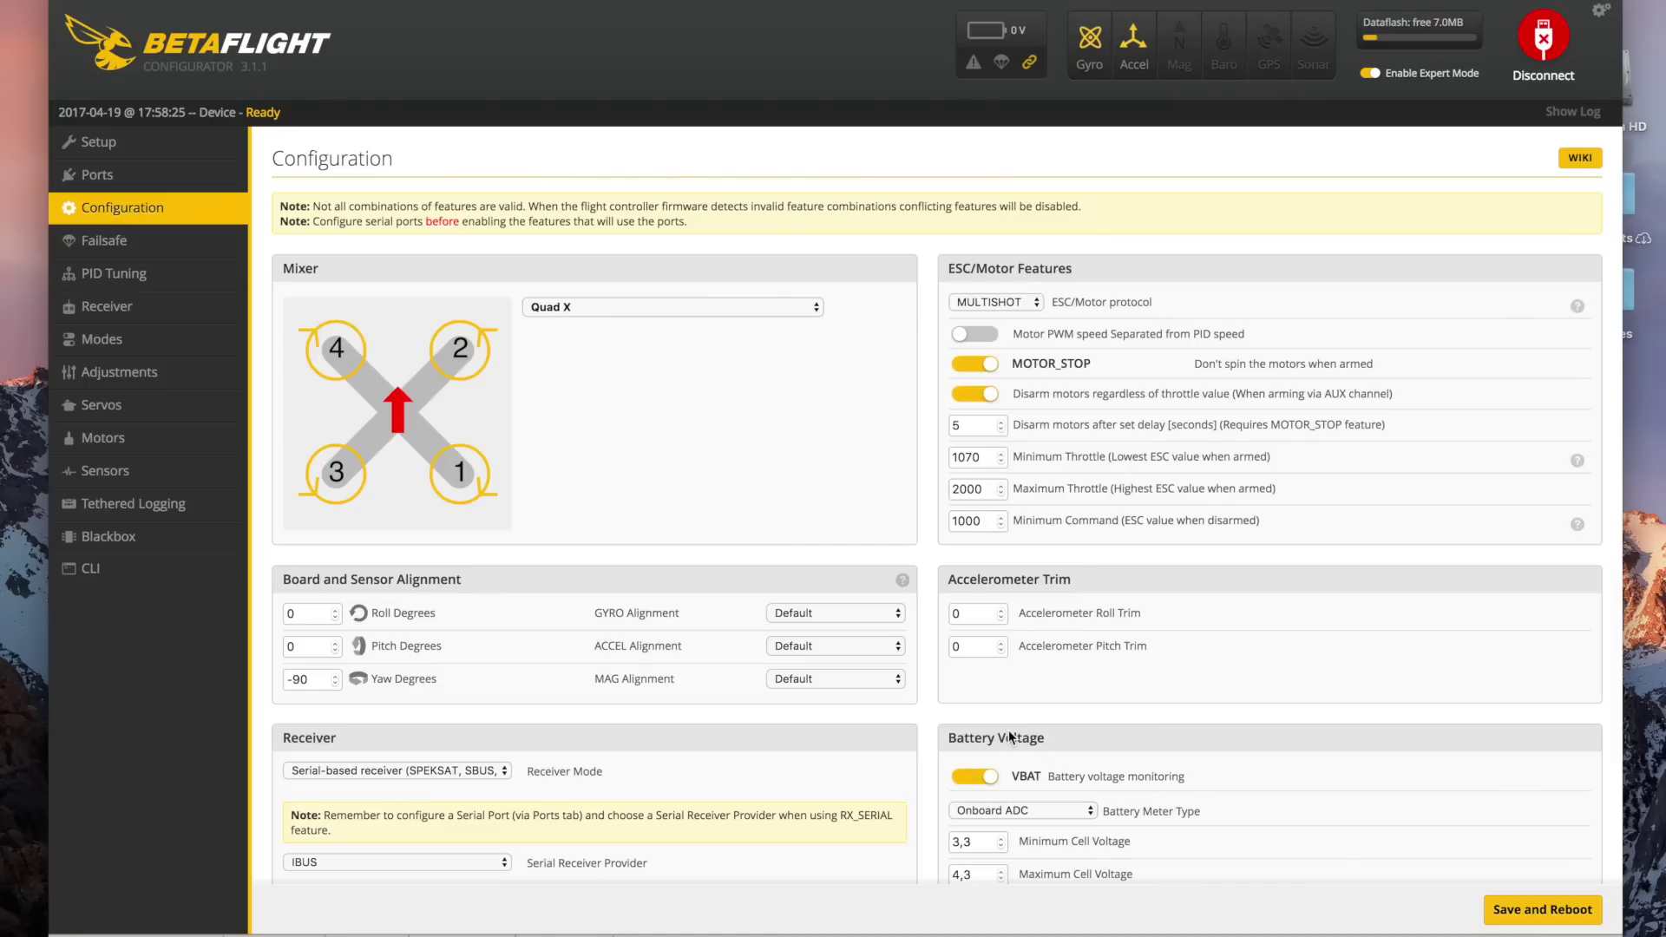
# Disable the BLACKBOX flight data recorder feature in the configuration and save and reboot.
pyautogui.scroll(-6, 894, 664)
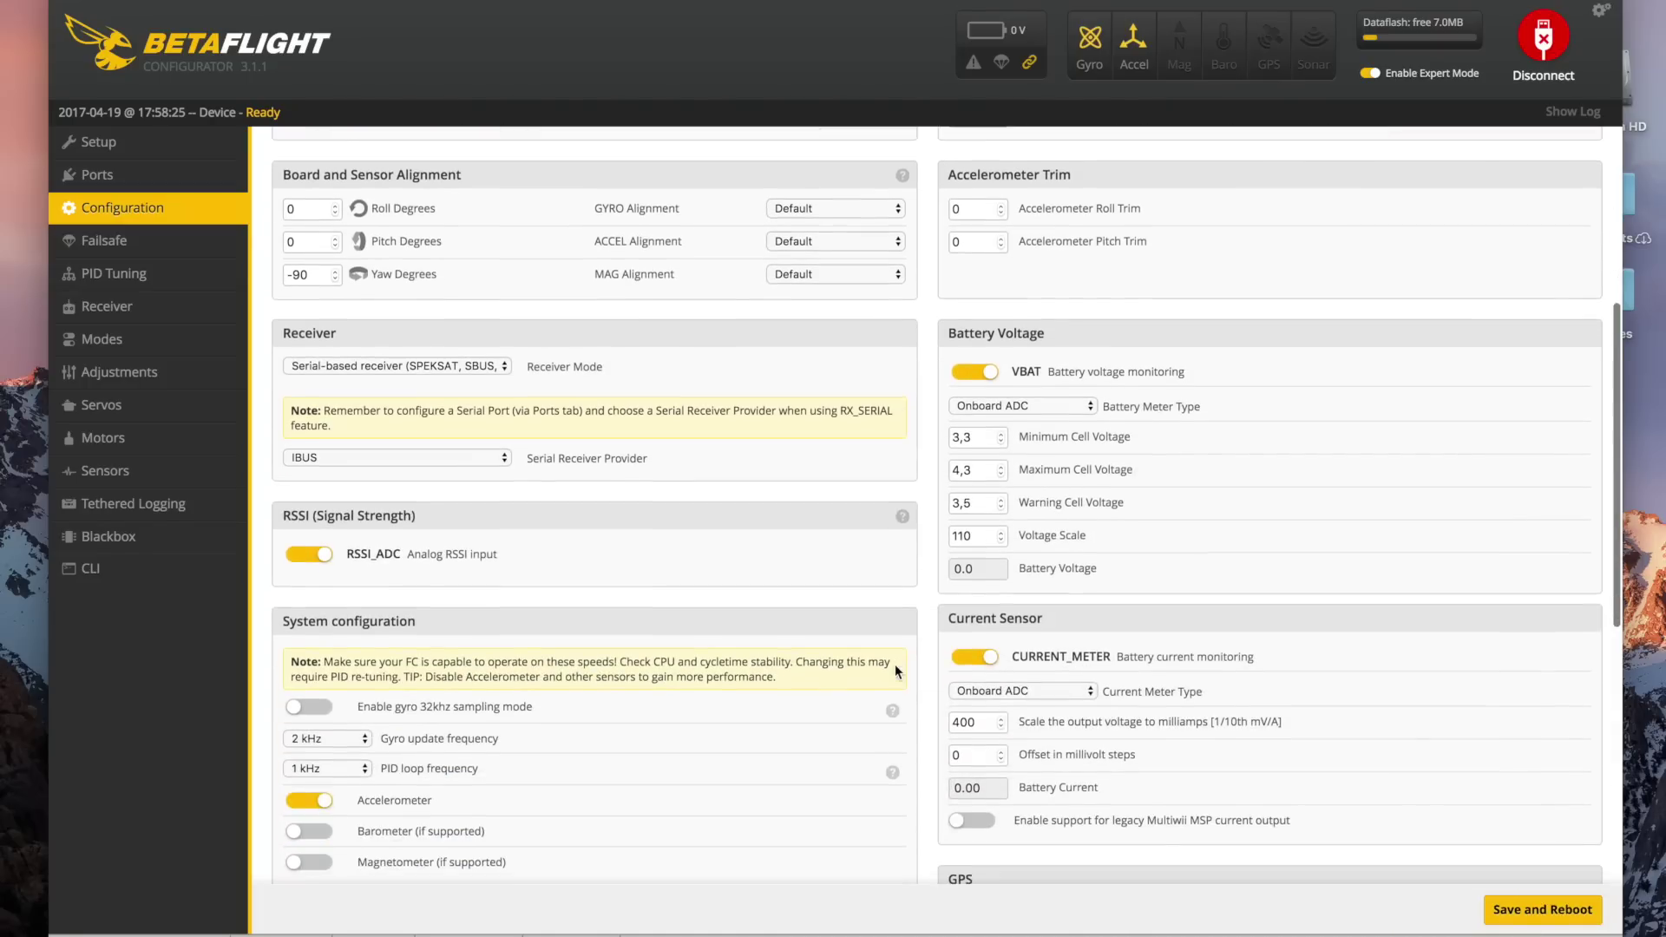
pyautogui.scroll(-1, 894, 664)
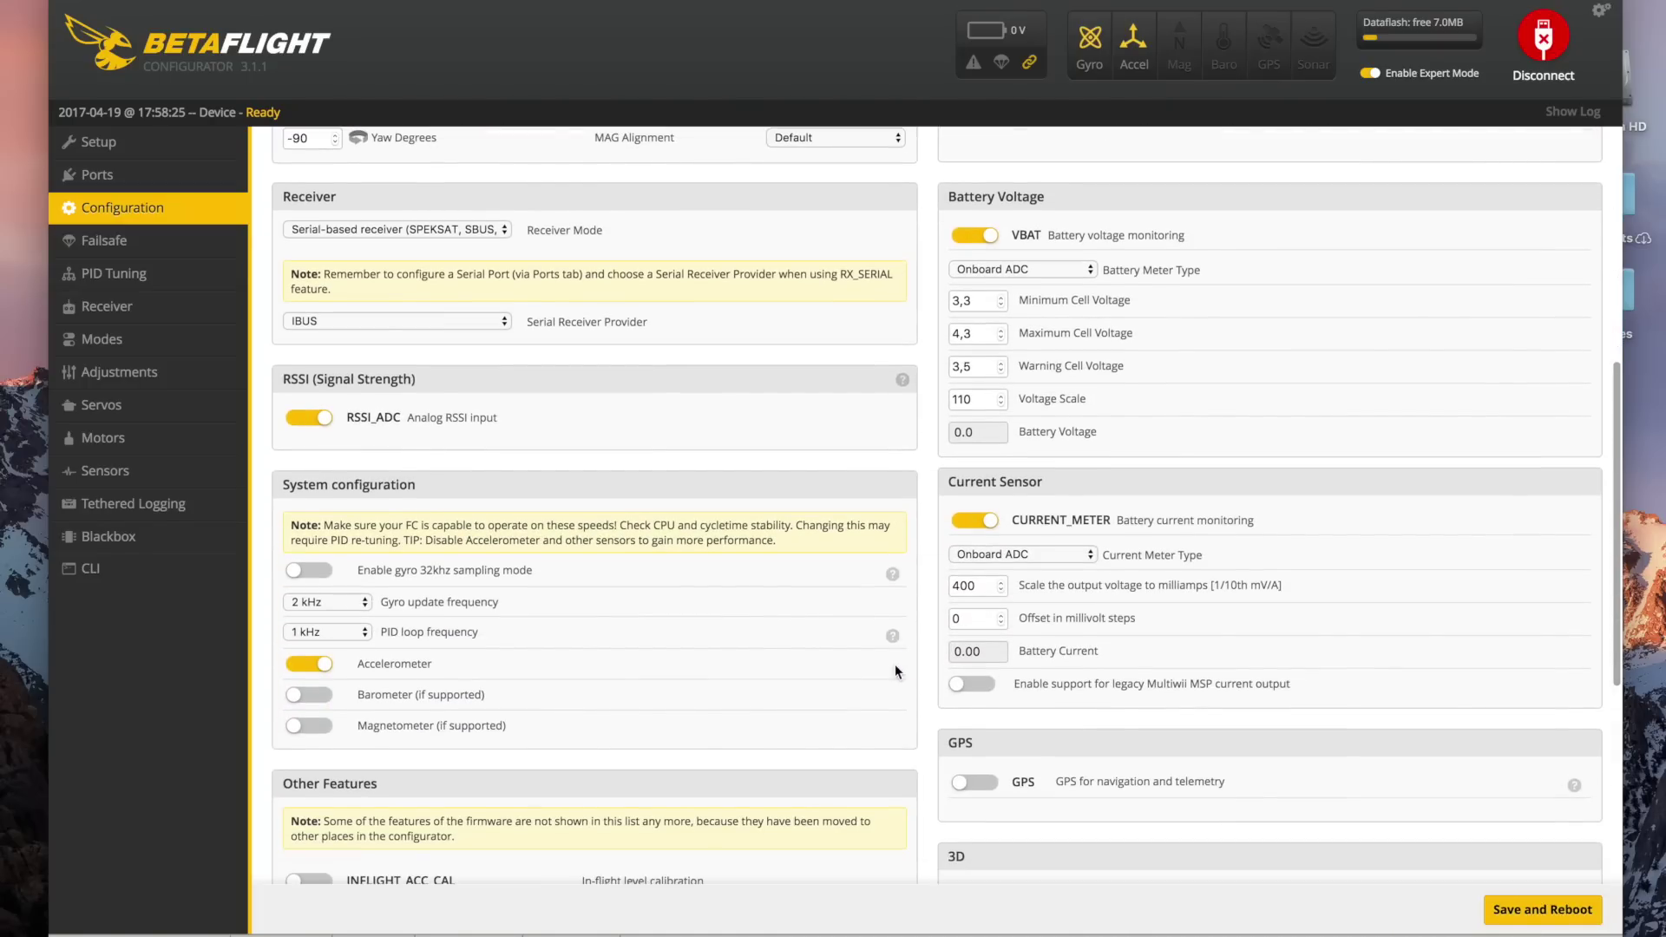
pyautogui.scroll(-2, 742, 627)
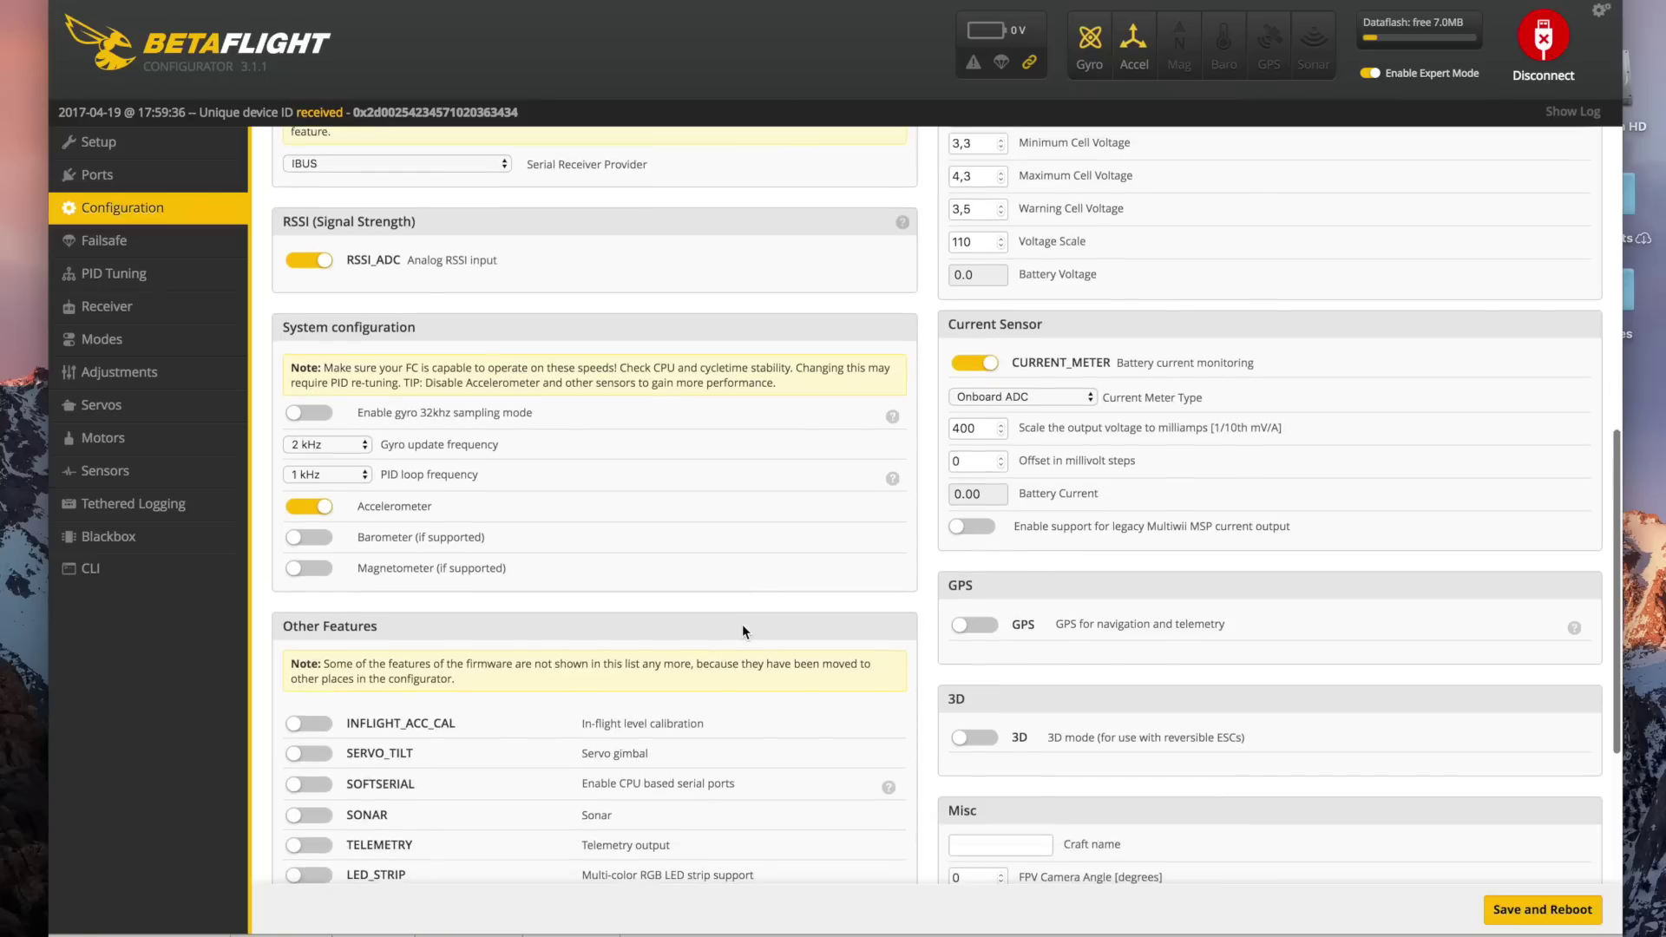
pyautogui.scroll(-3, 743, 631)
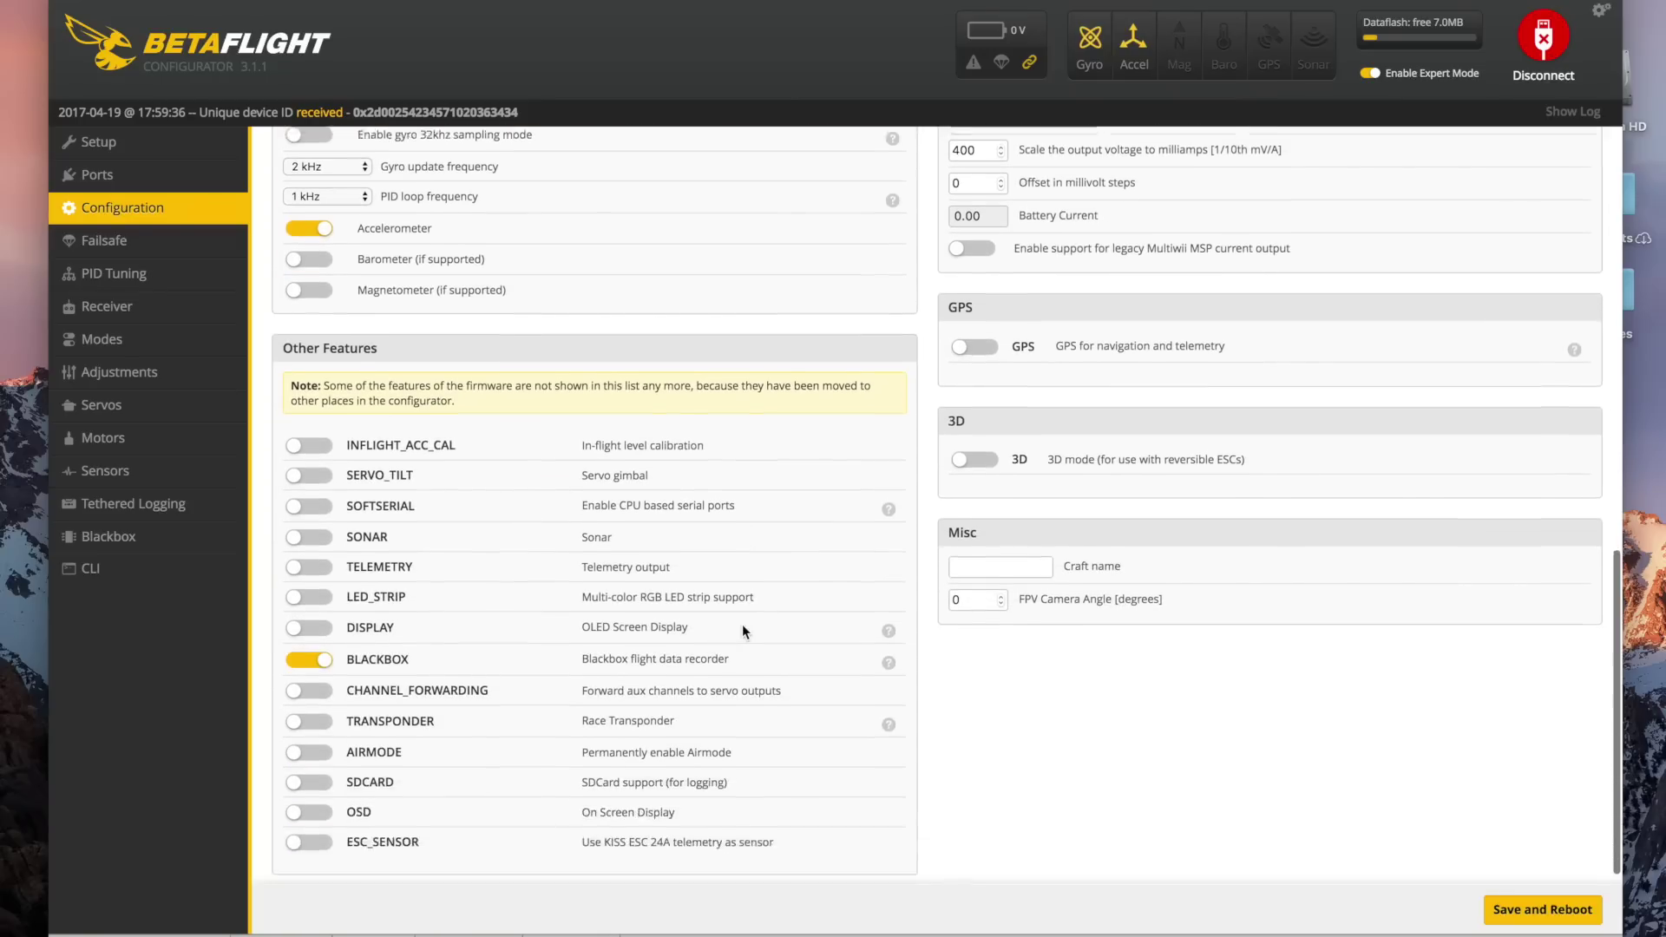
pyautogui.click(318, 649)
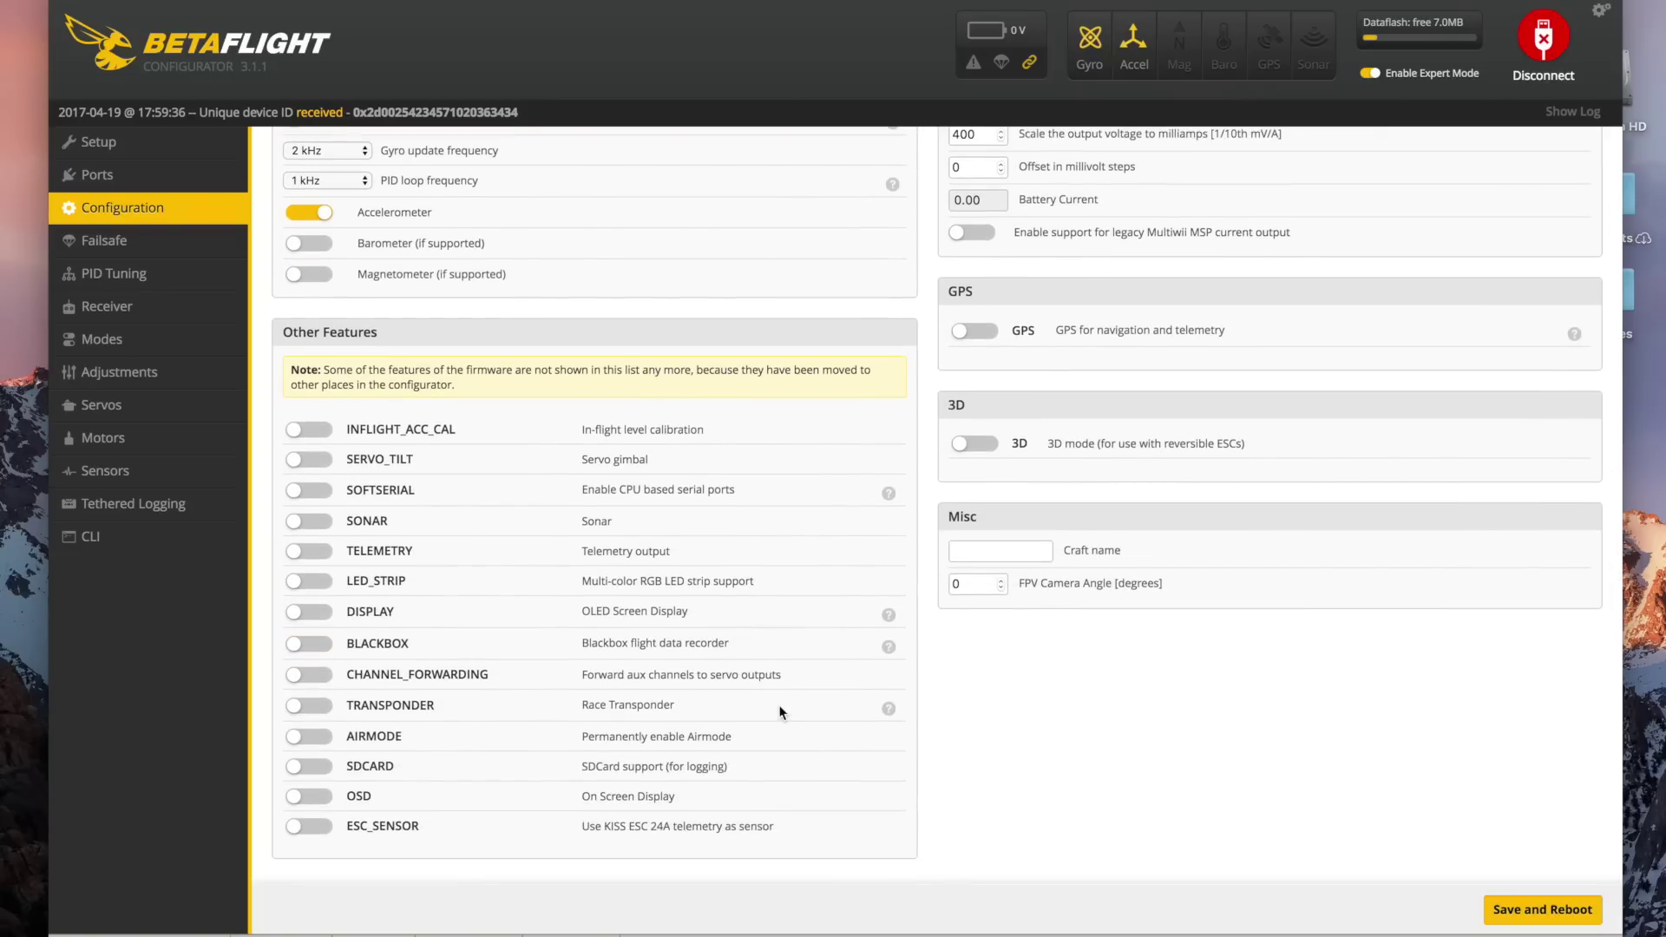
pyautogui.scroll(9, 904, 703)
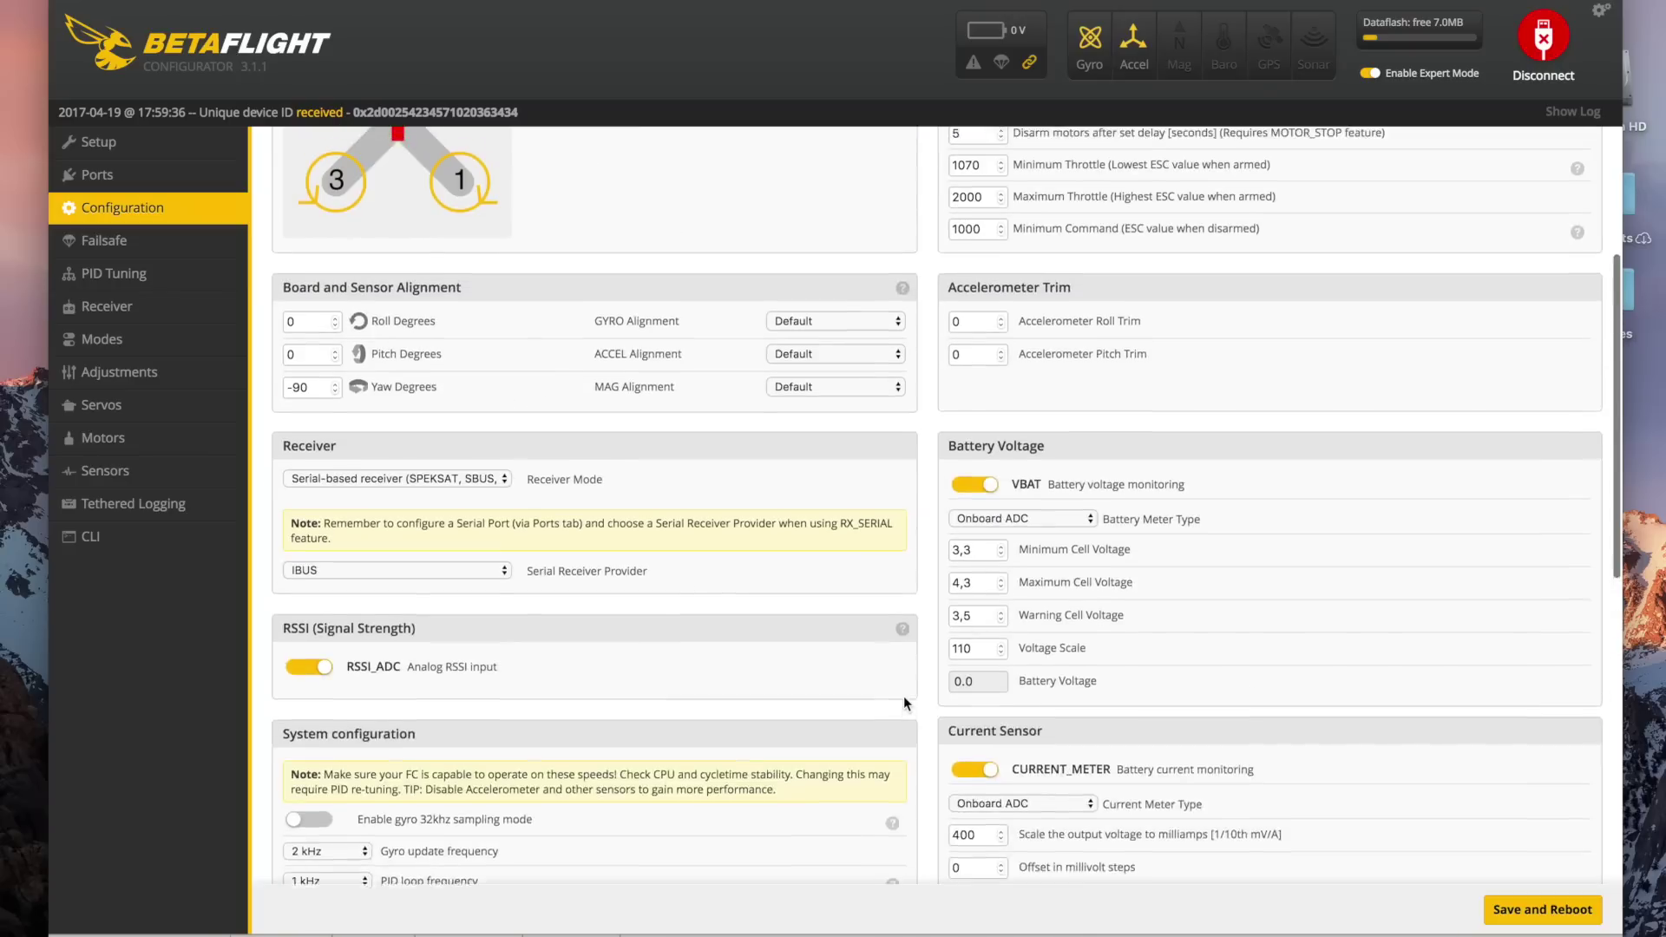
pyautogui.scroll(3, 904, 696)
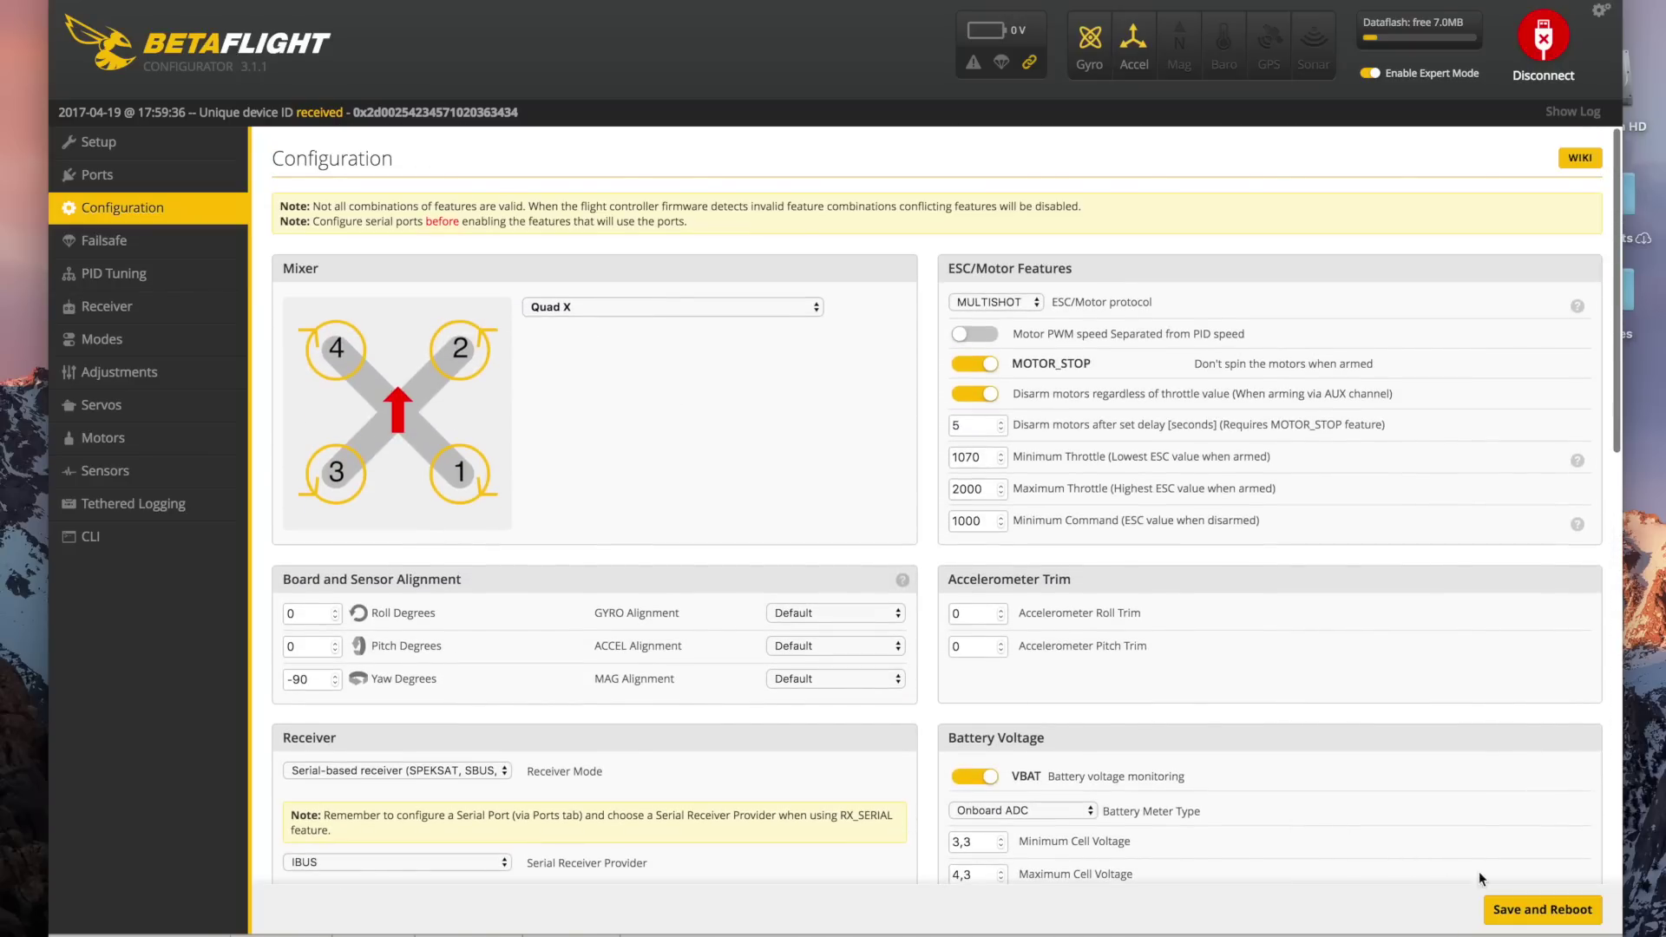
pyautogui.click(1519, 912)
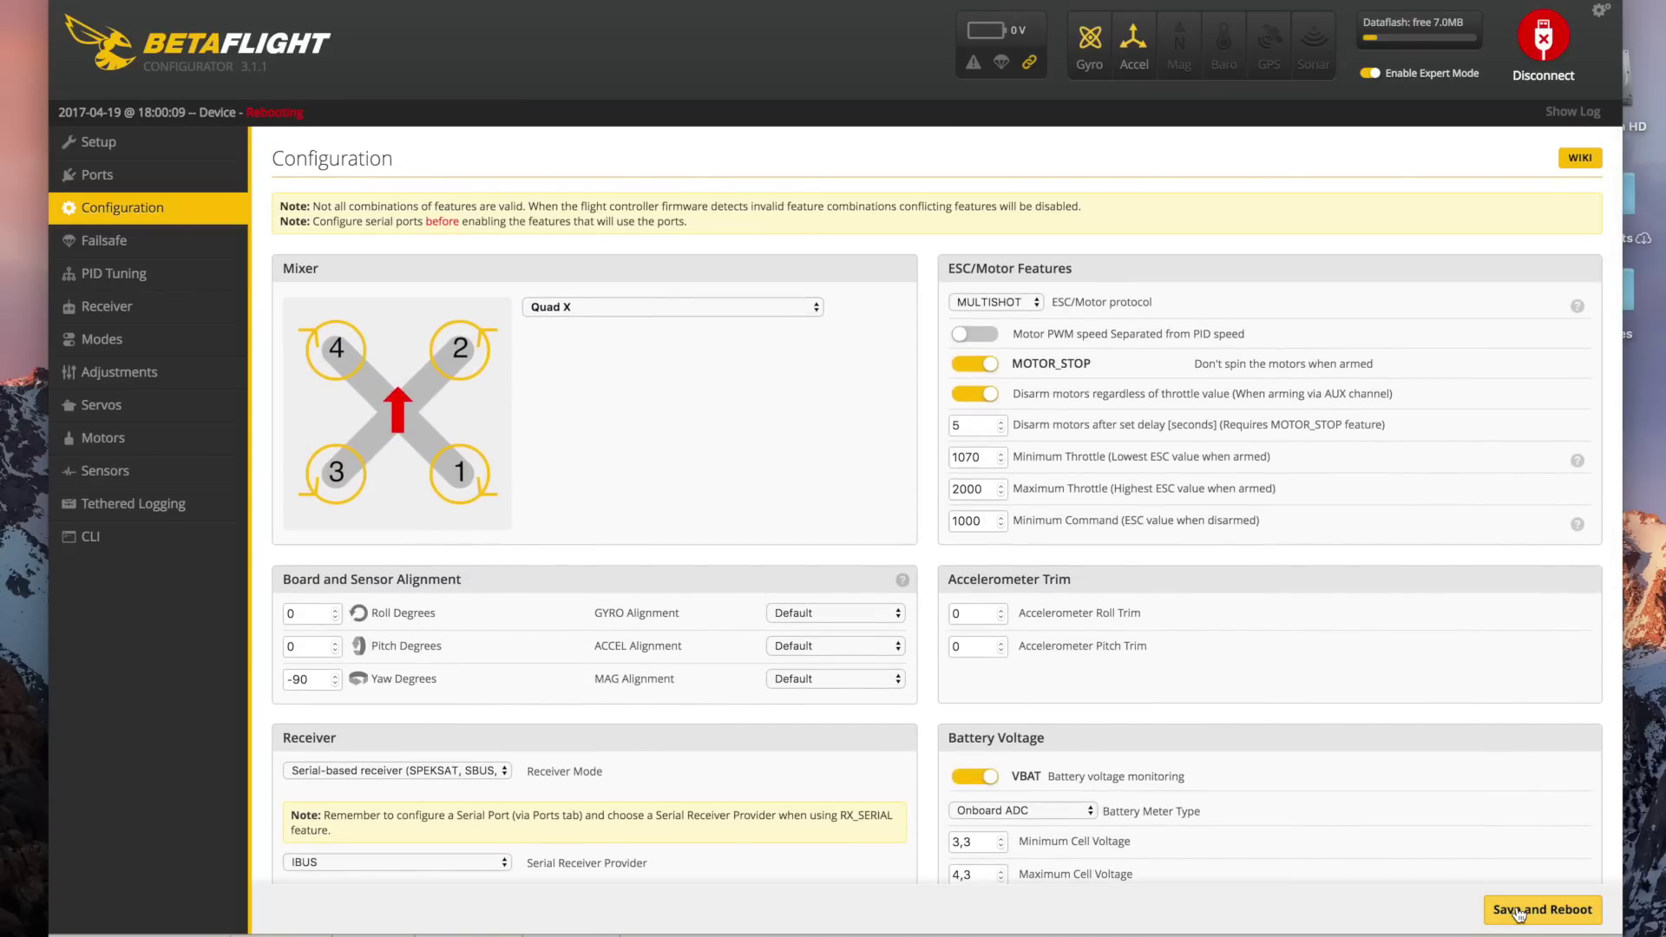
# Review the Failsafe settings and the Receiver channel values, passing over PID Tuning.
pyautogui.click(195, 240)
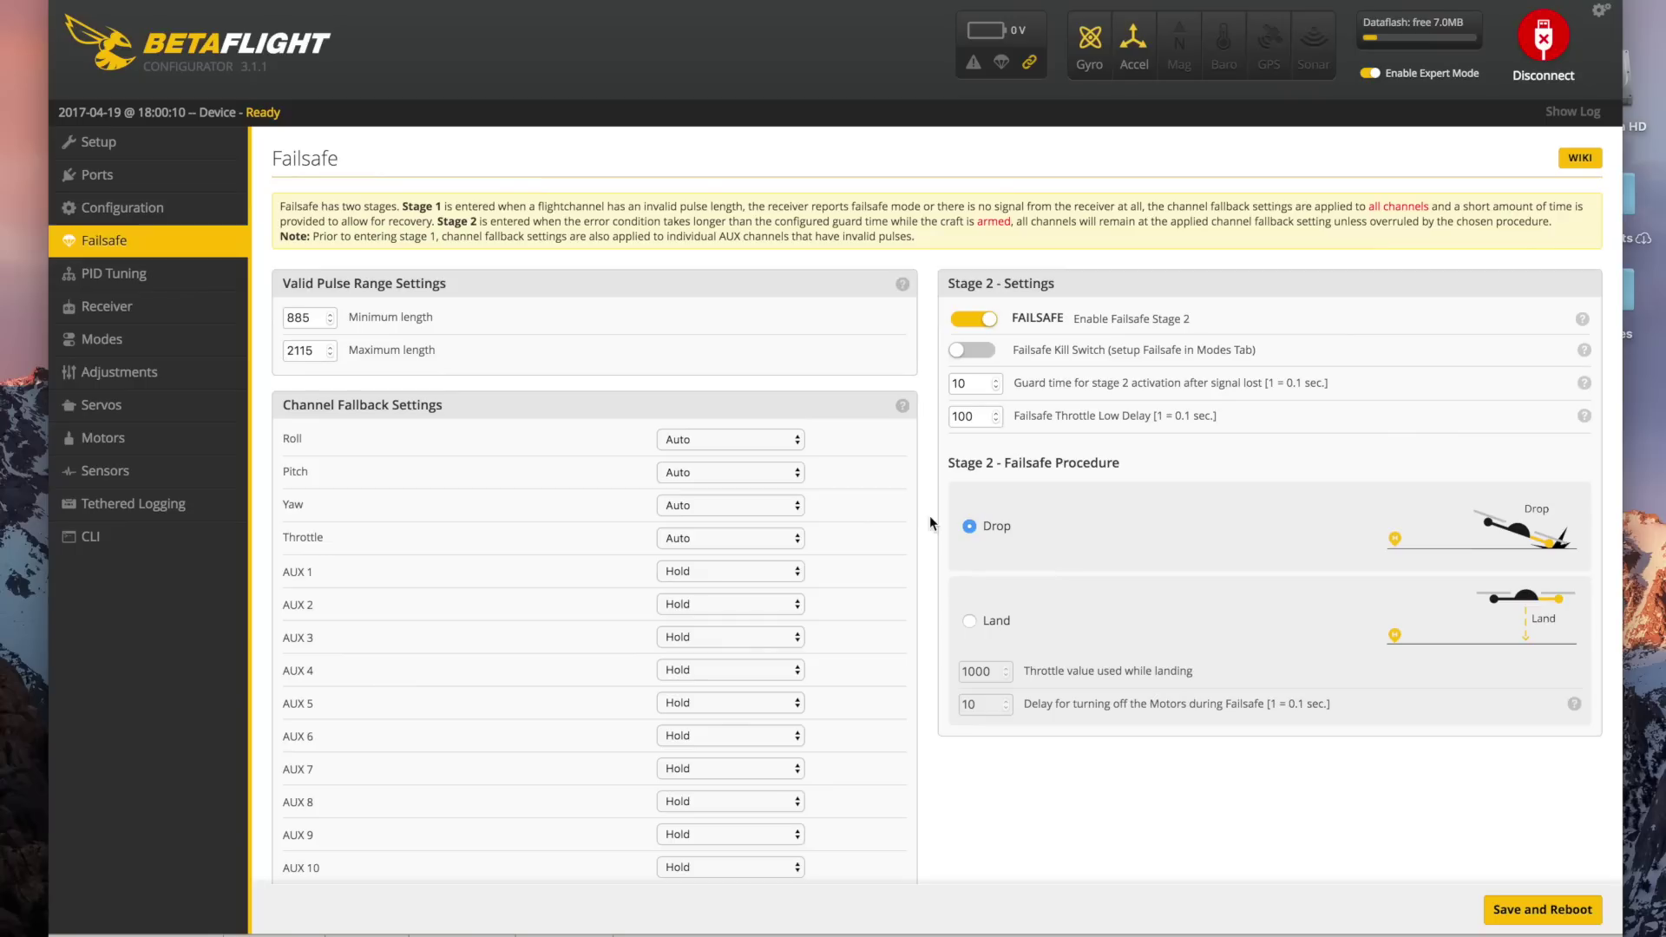
pyautogui.click(195, 272)
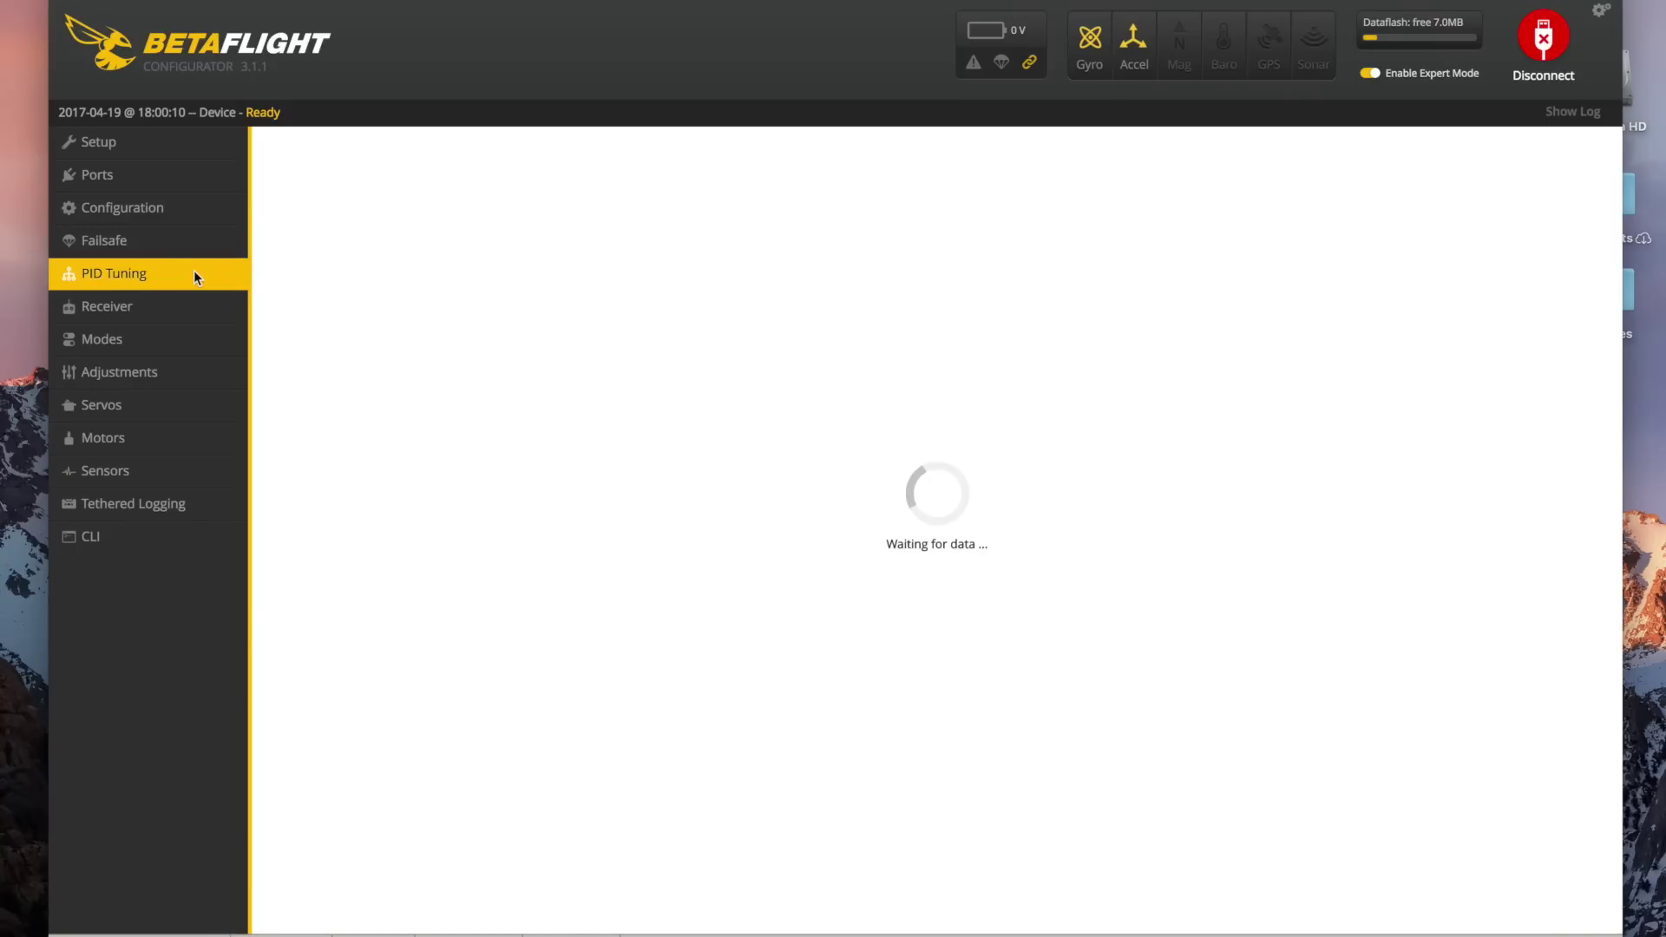
pyautogui.click(193, 304)
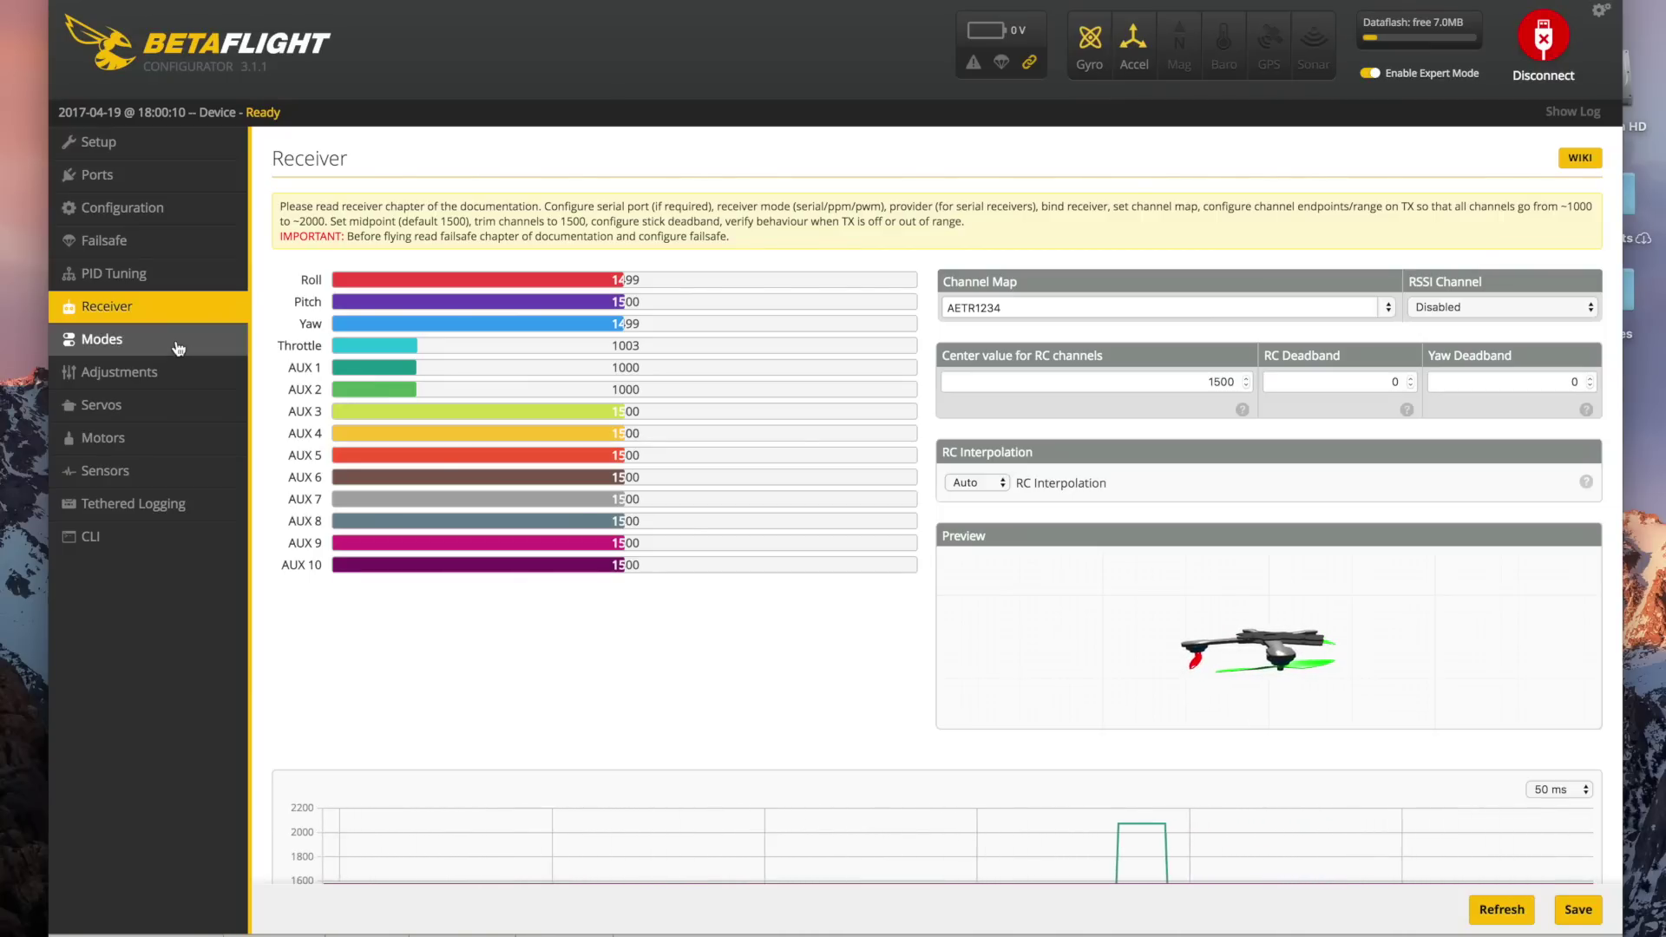
# Add an ARM mode range on channel AUX 2 covering 1300 to 2100.
pyautogui.click(178, 348)
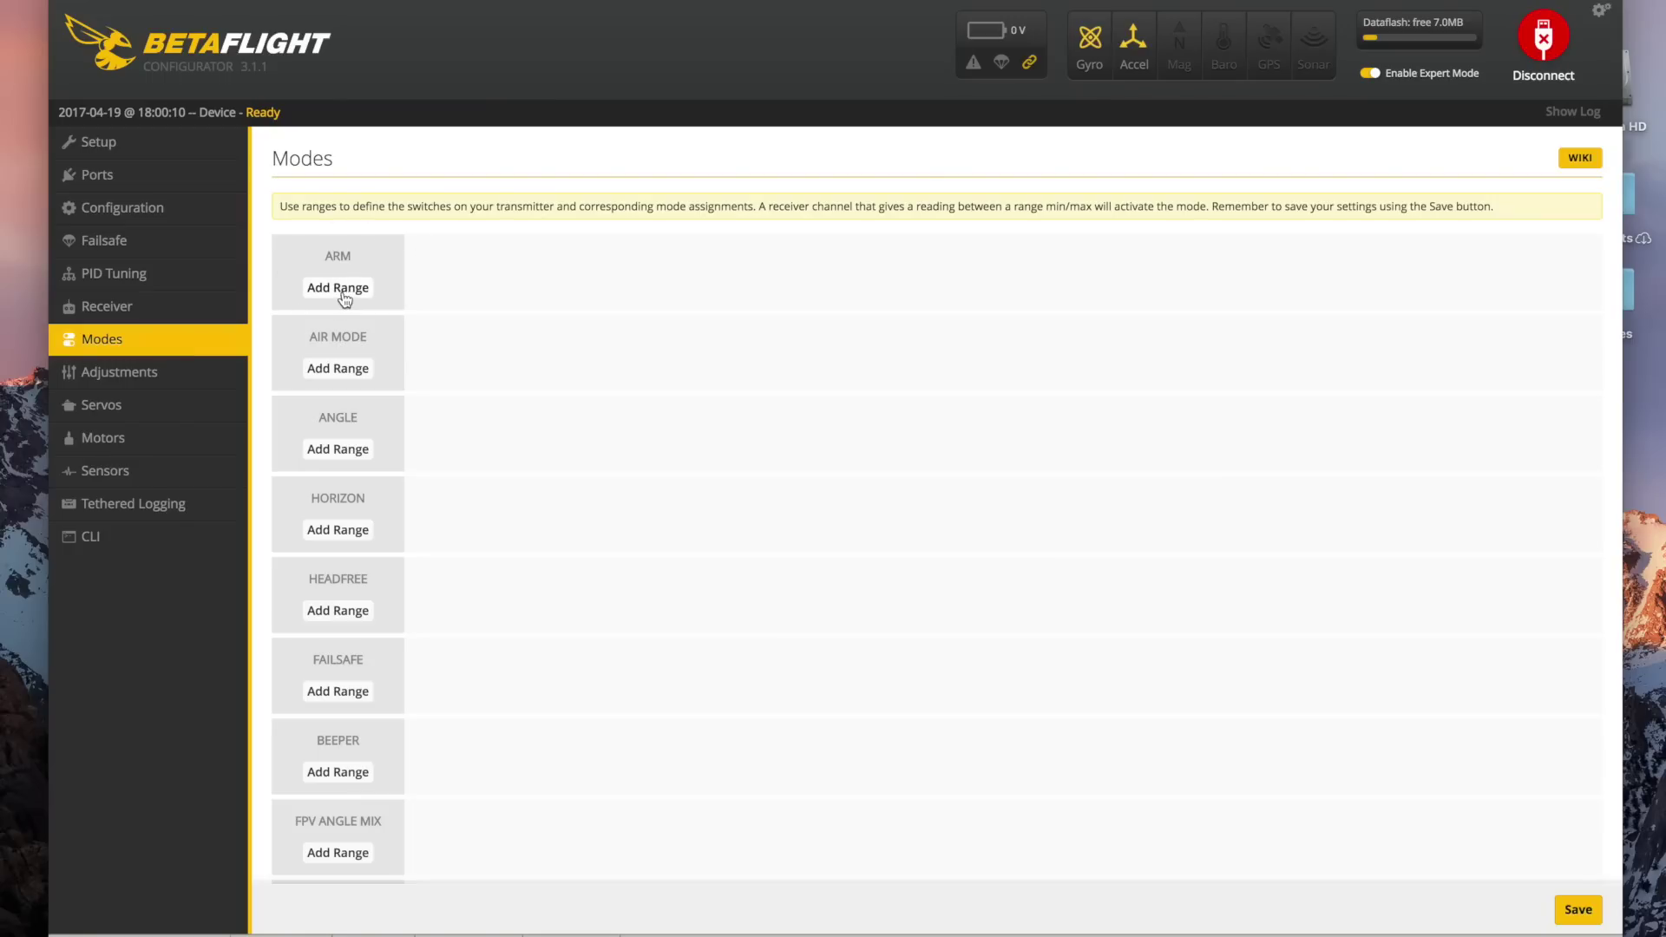
pyautogui.click(346, 289)
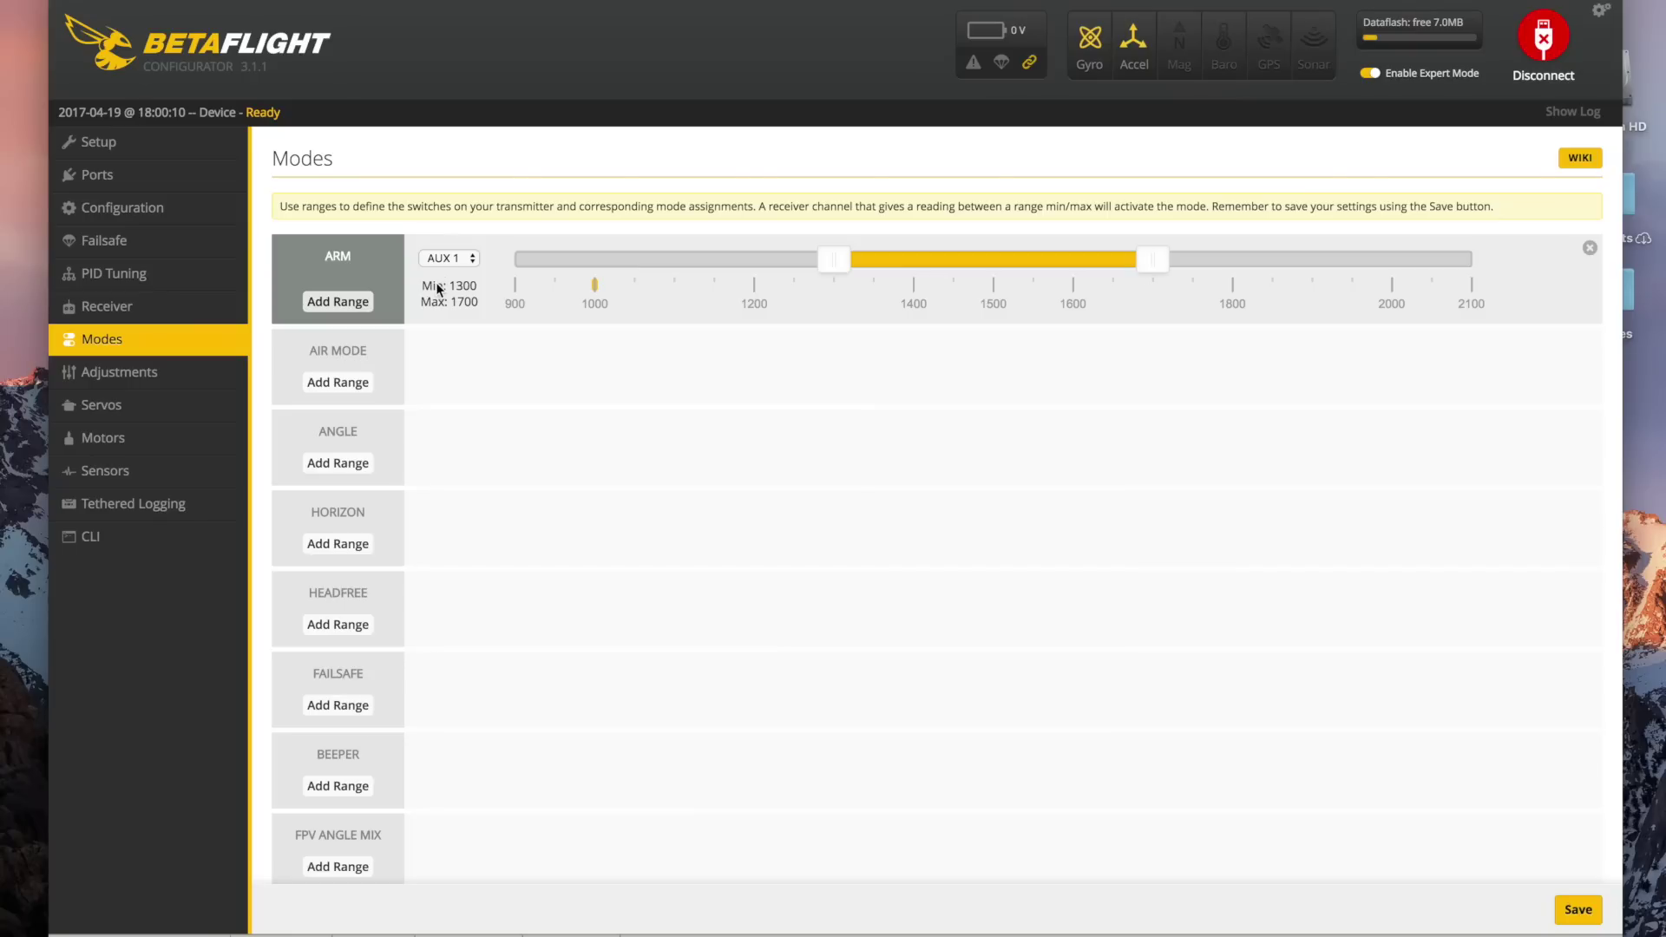
pyautogui.click(465, 253)
pyautogui.click(462, 269)
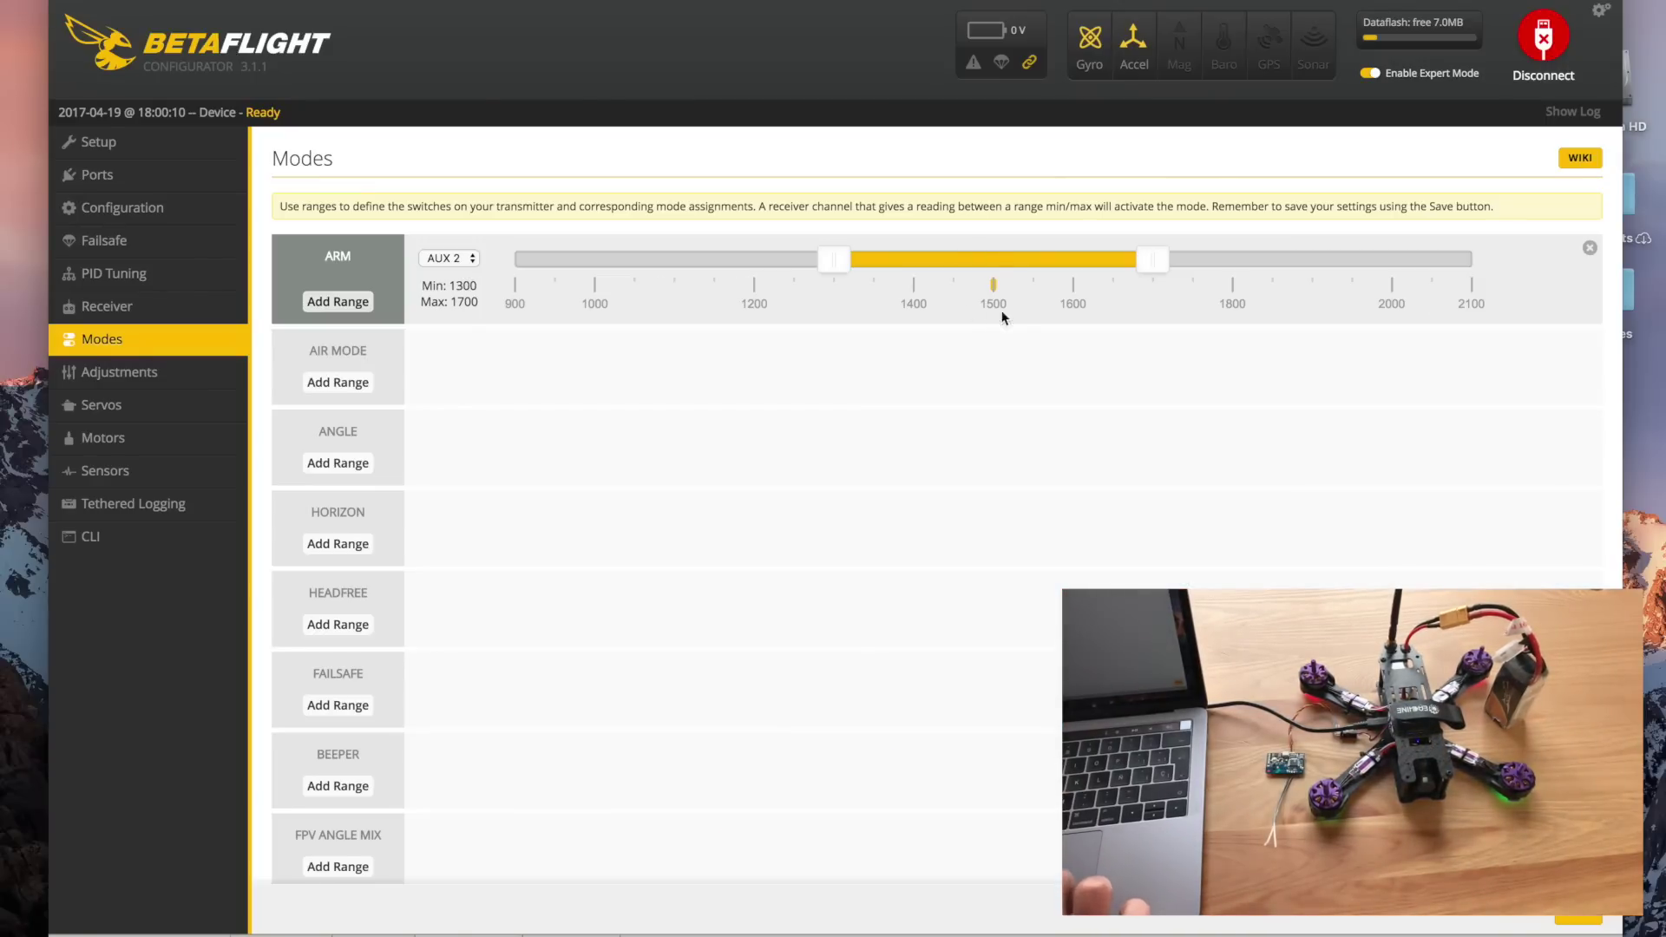
pyautogui.moveTo(1146, 262); pyautogui.dragTo(1514, 255)
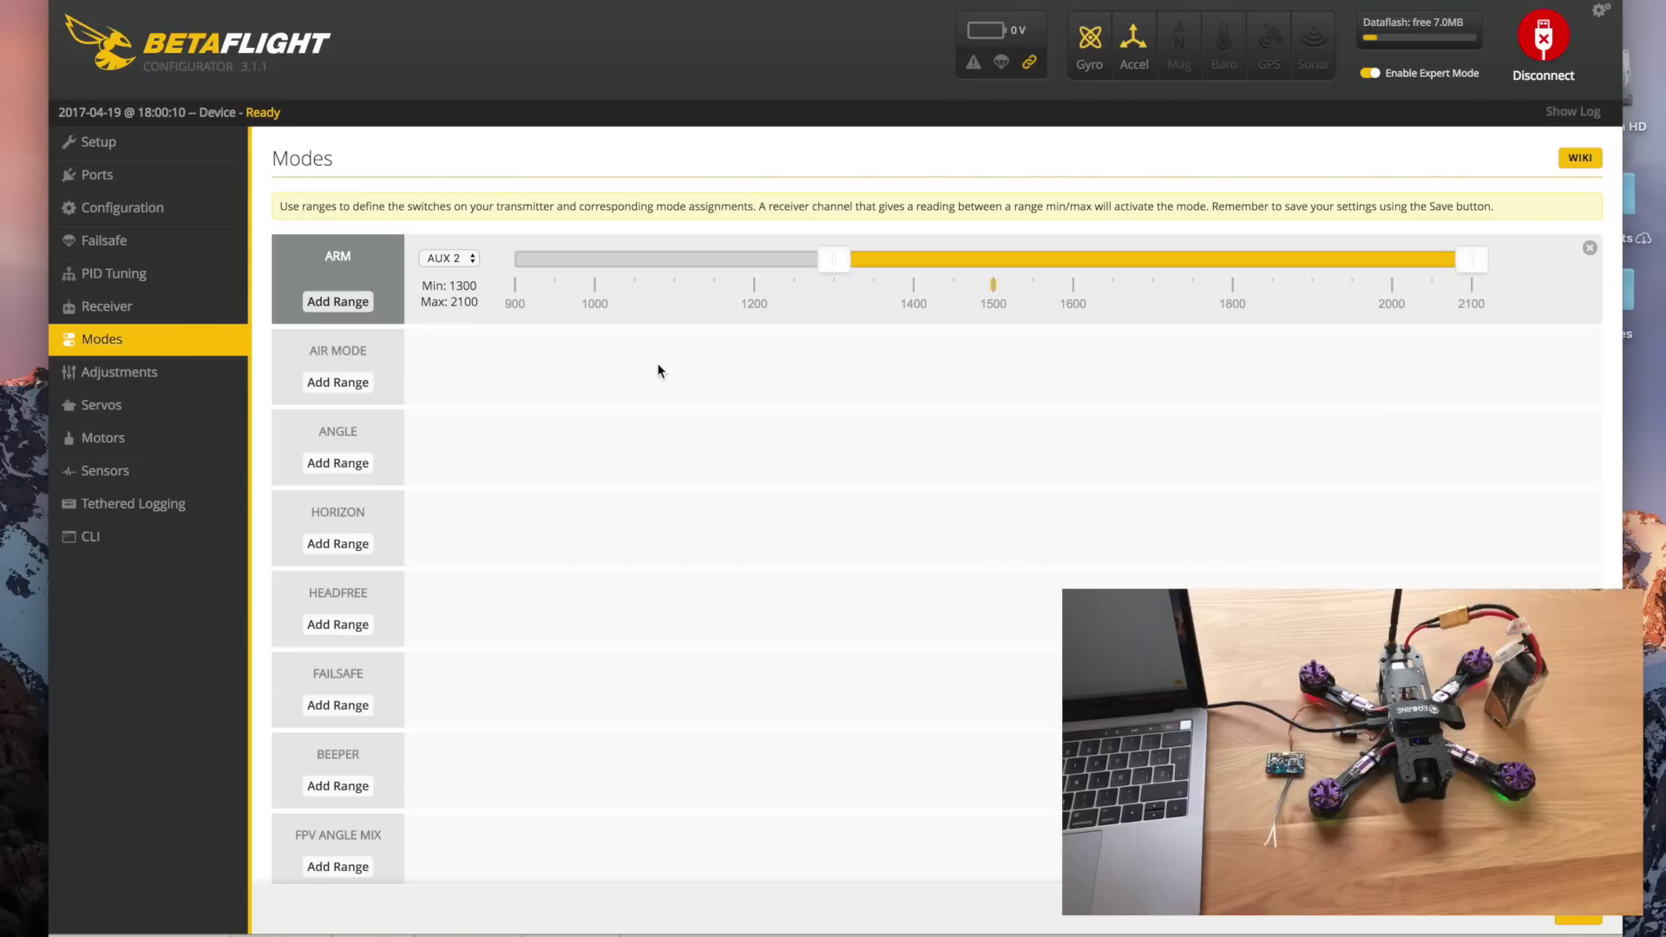
# Add an ANGLE mode range on channel AUX 2, keeping the default limits of 1300 to 1700.
pyautogui.click(362, 466)
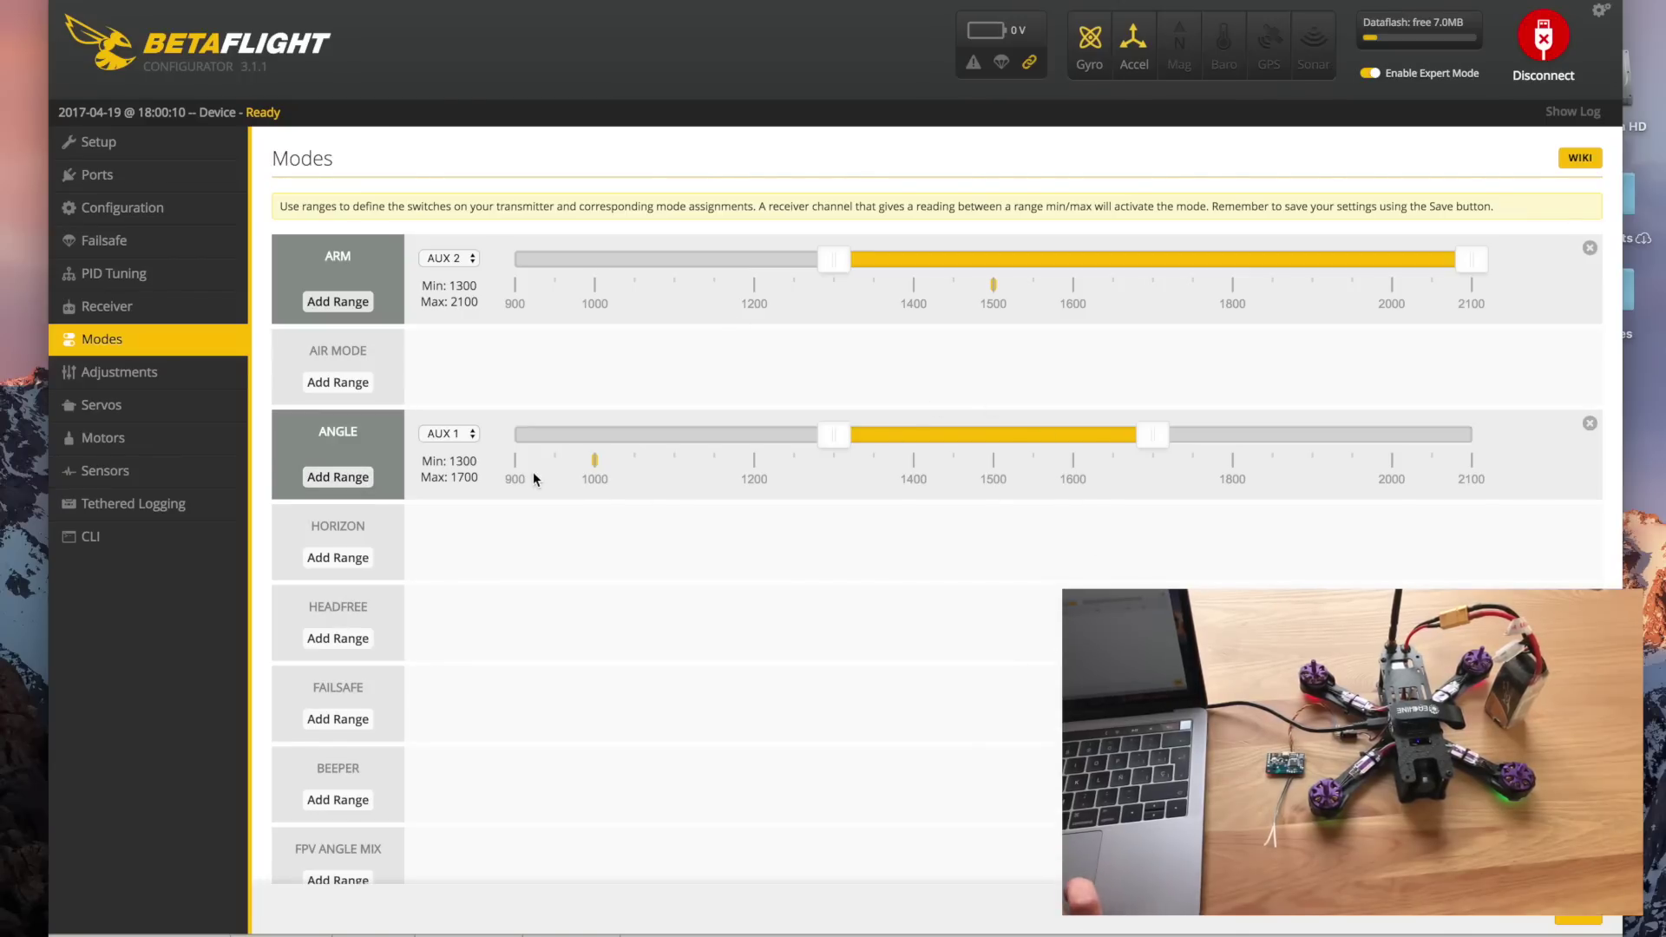
pyautogui.click(469, 434)
pyautogui.click(863, 442)
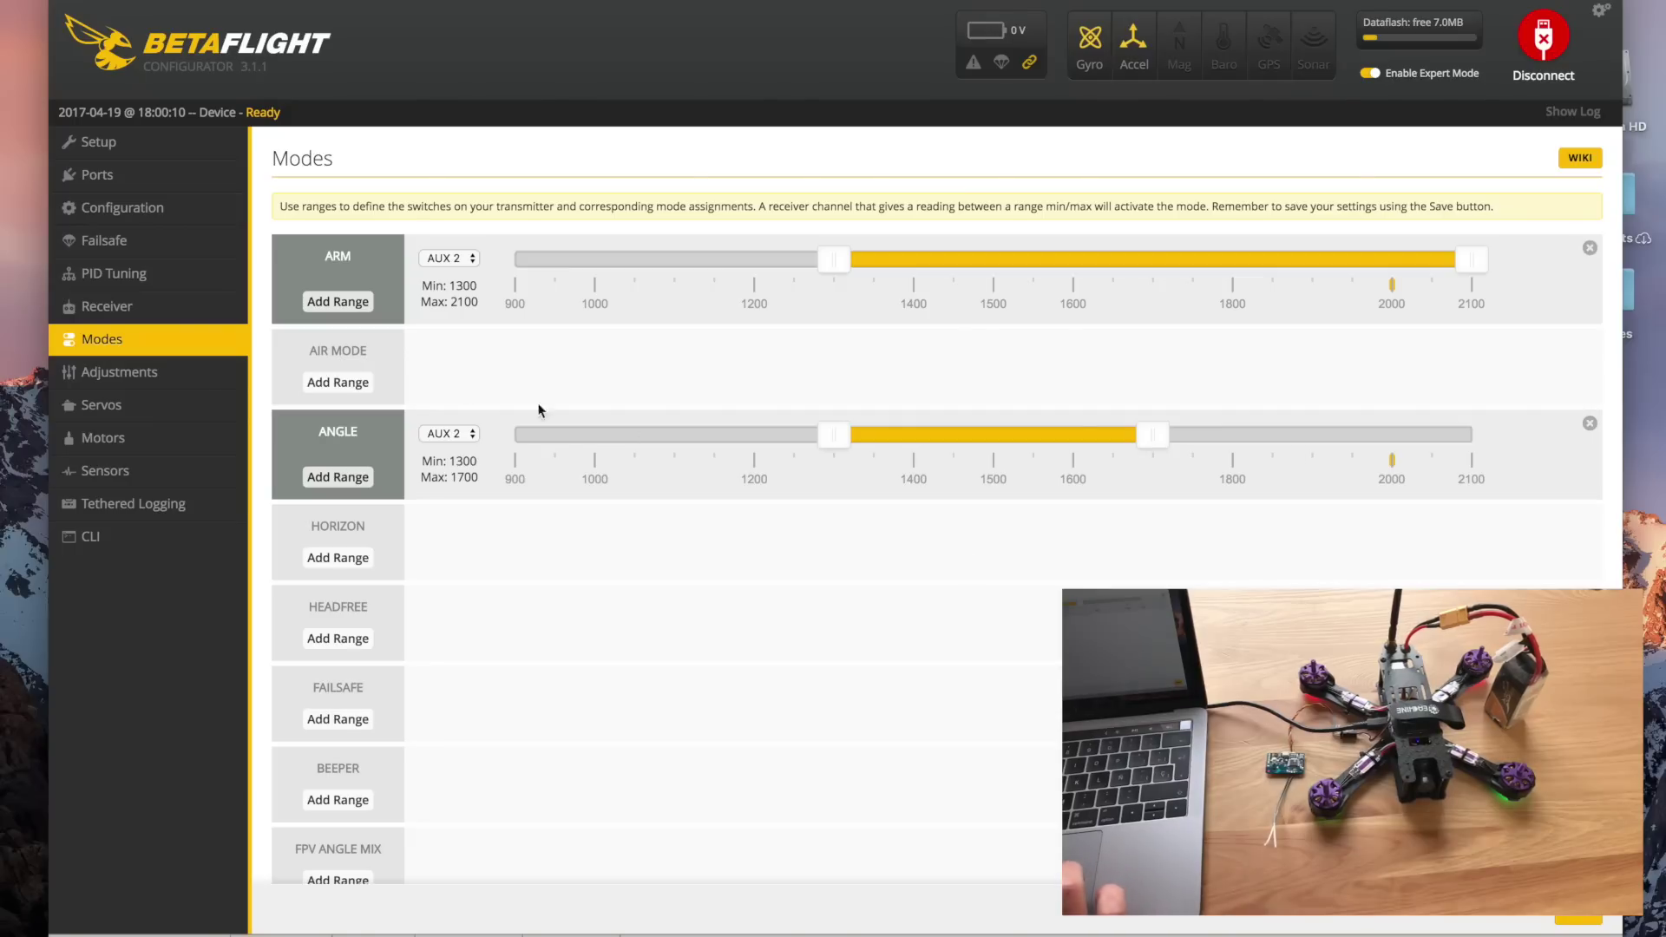
# Add an AIR MODE range on channel AUX 1 covering 1700 to 2100 and save the mode settings.
pyautogui.click(369, 386)
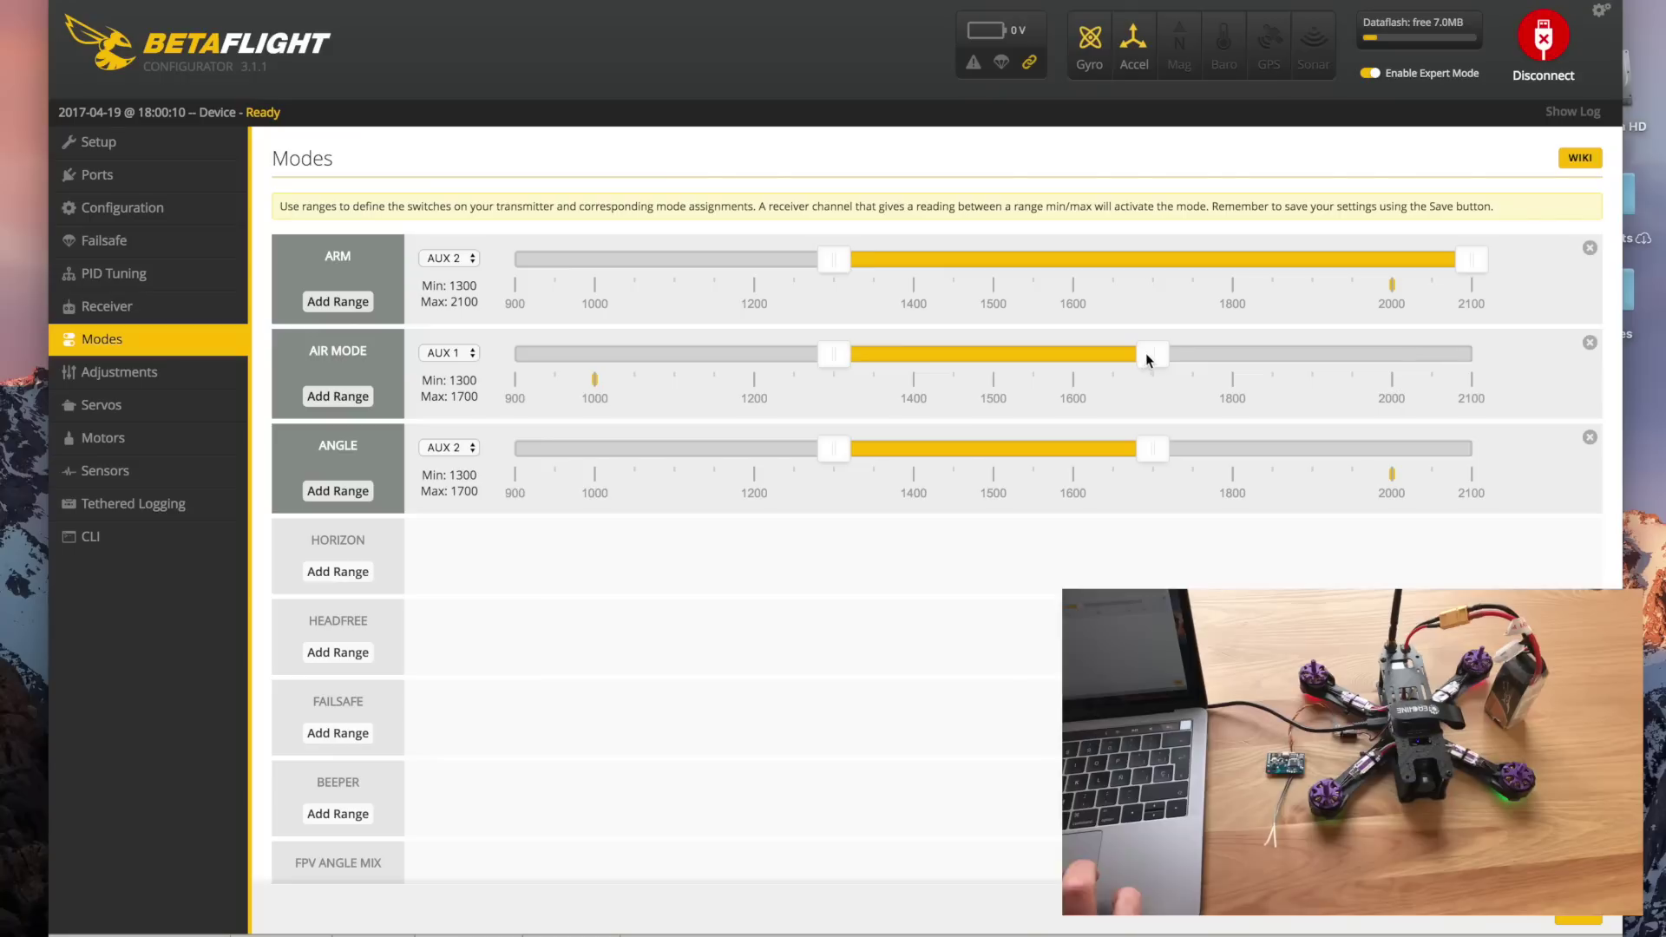
pyautogui.moveTo(1154, 360); pyautogui.dragTo(1521, 315)
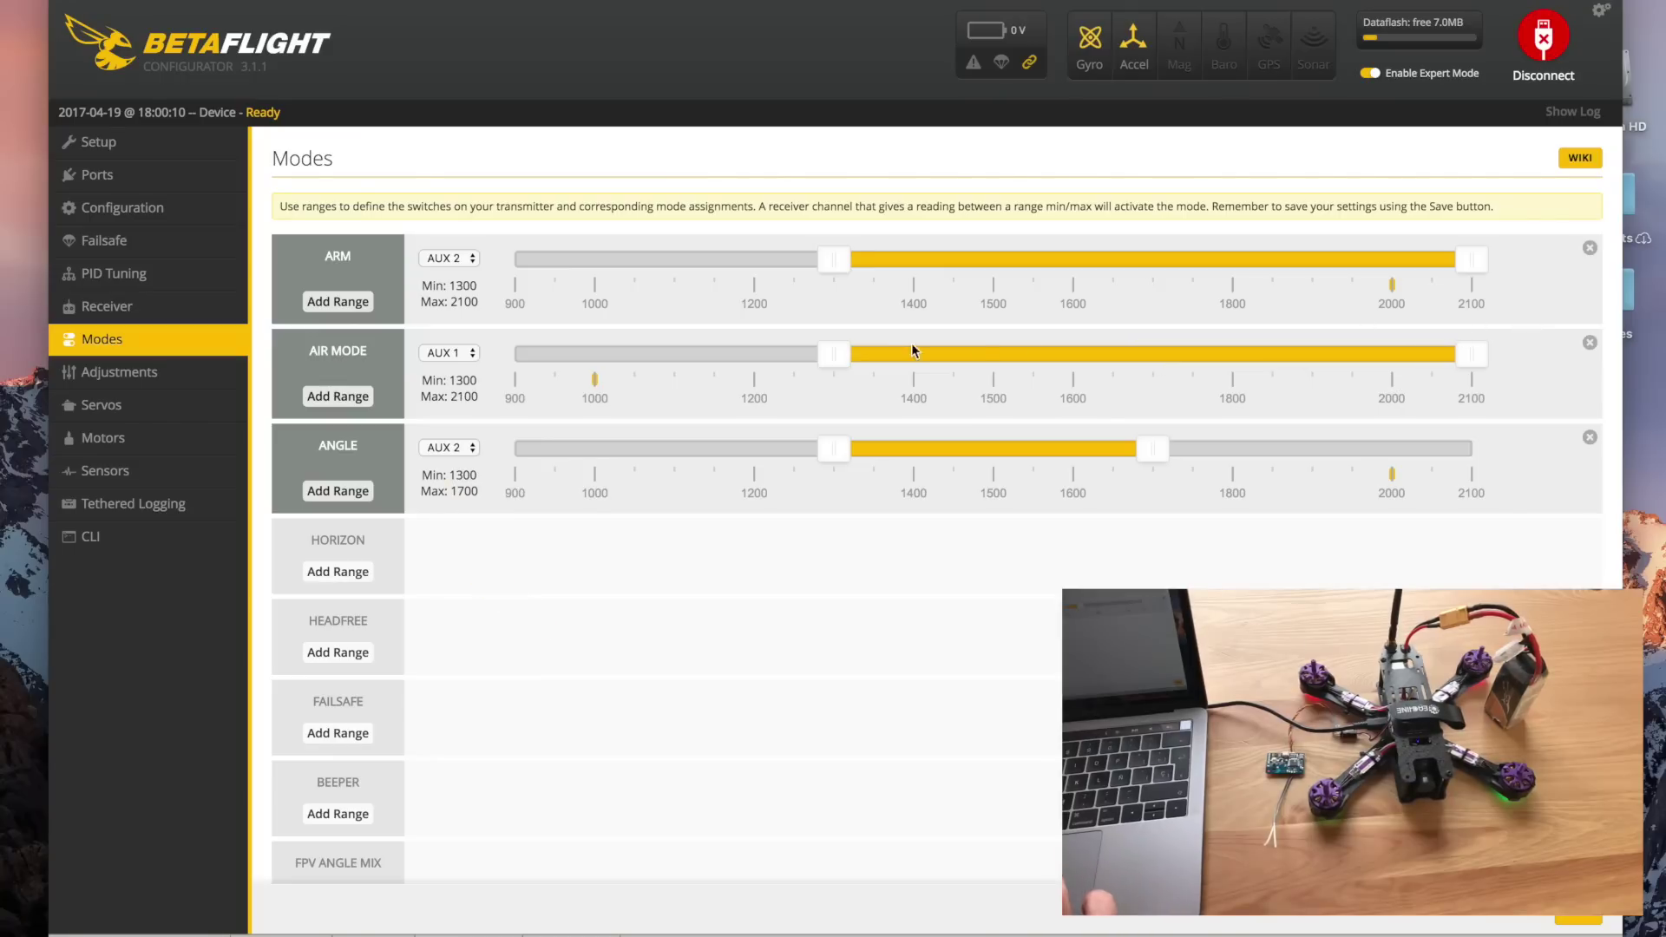
pyautogui.moveTo(837, 358); pyautogui.dragTo(1151, 381)
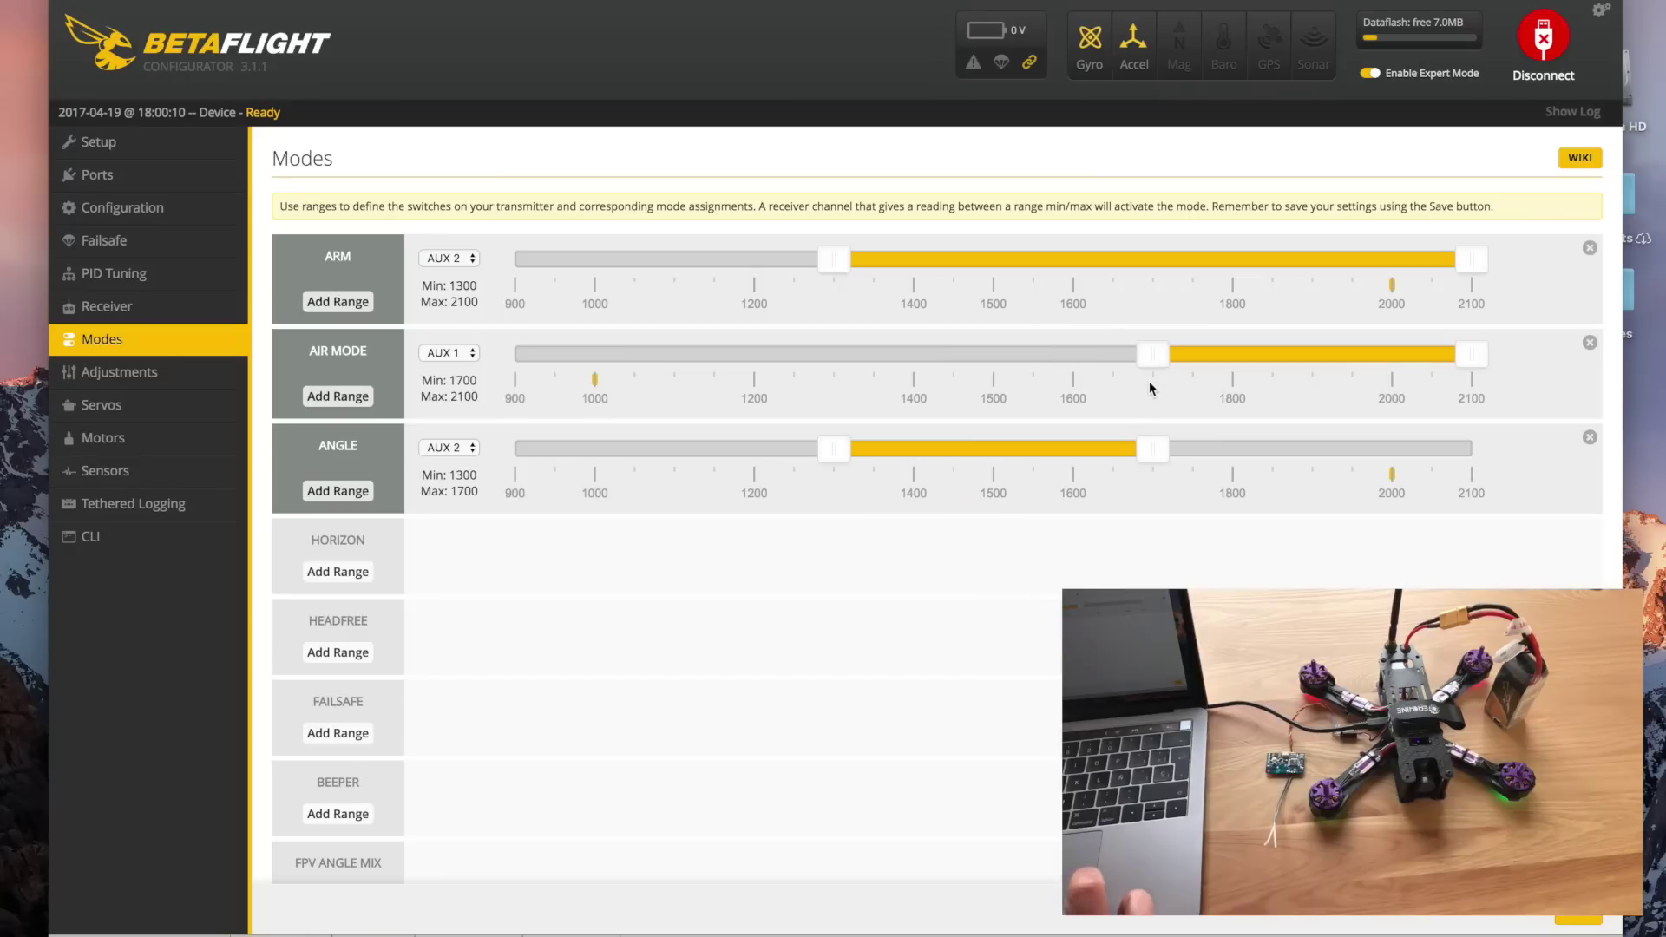
pyautogui.click(1567, 921)
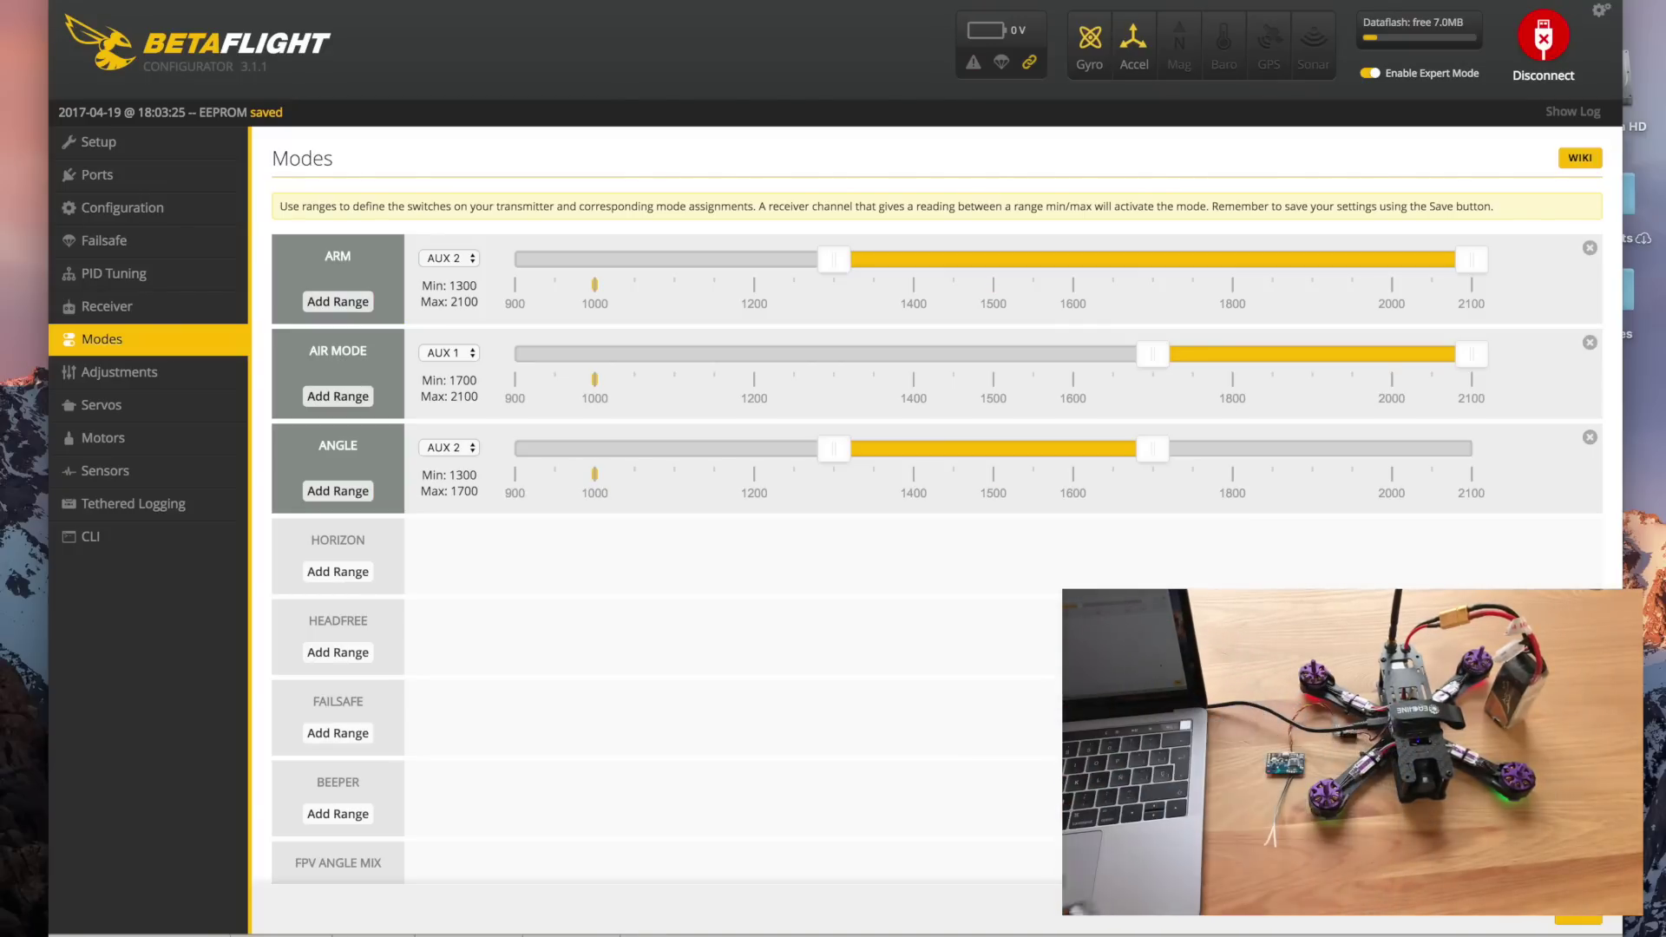
# Add a range for the BEEPER mode.
pyautogui.scroll(-3, 1012, 682)
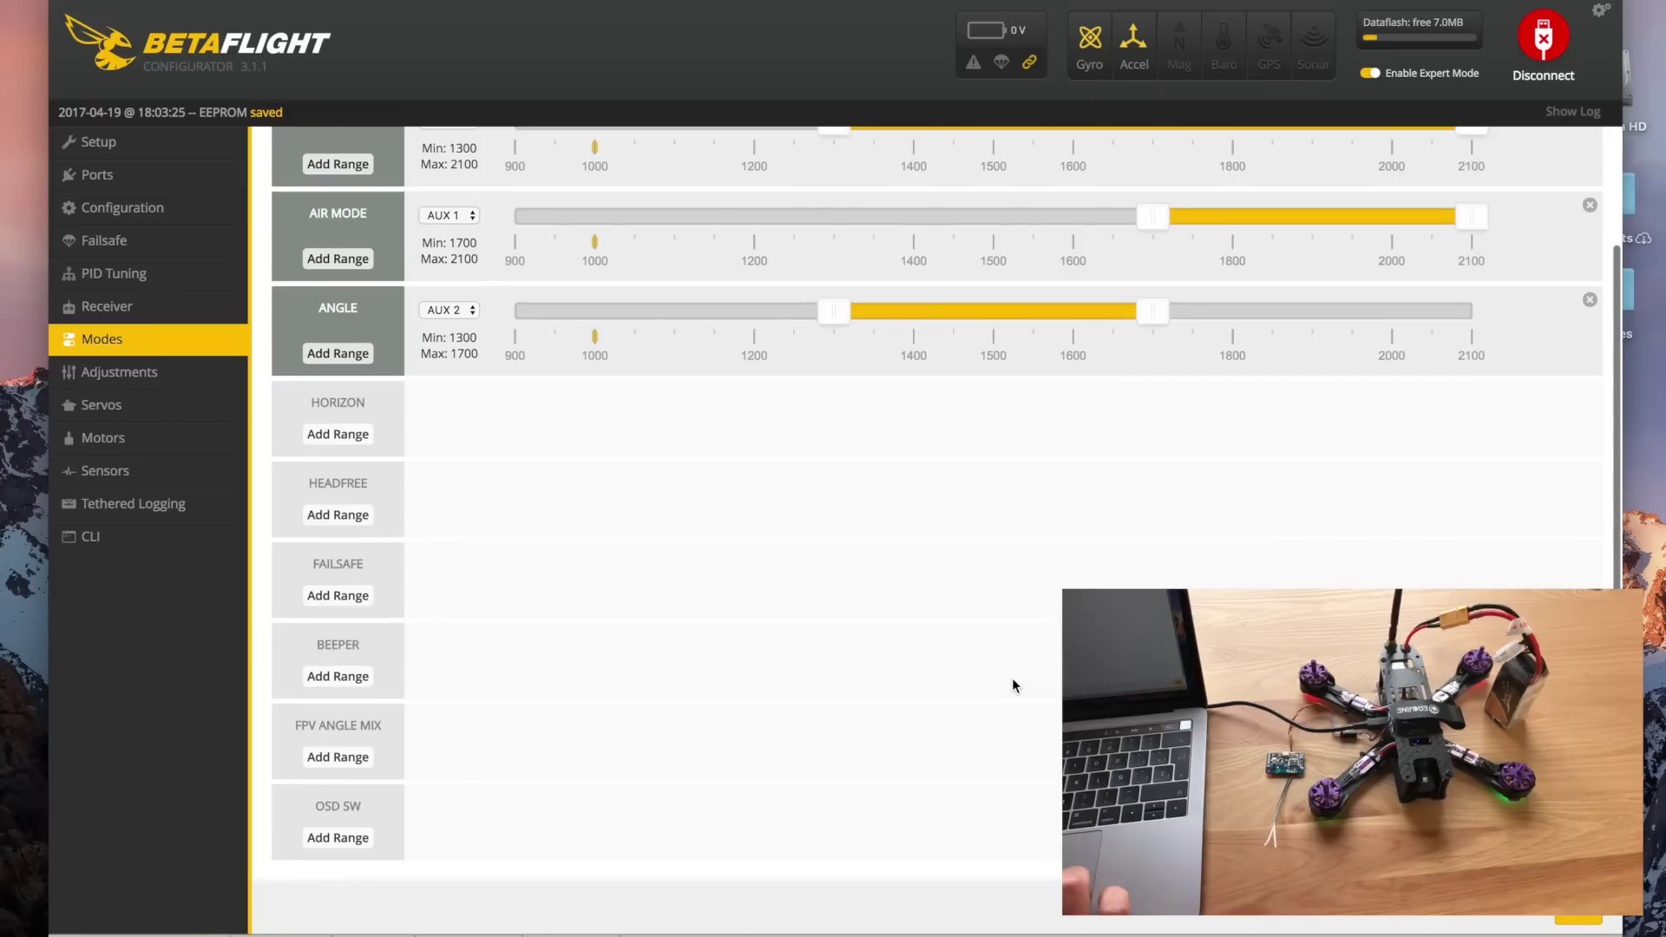
pyautogui.click(354, 681)
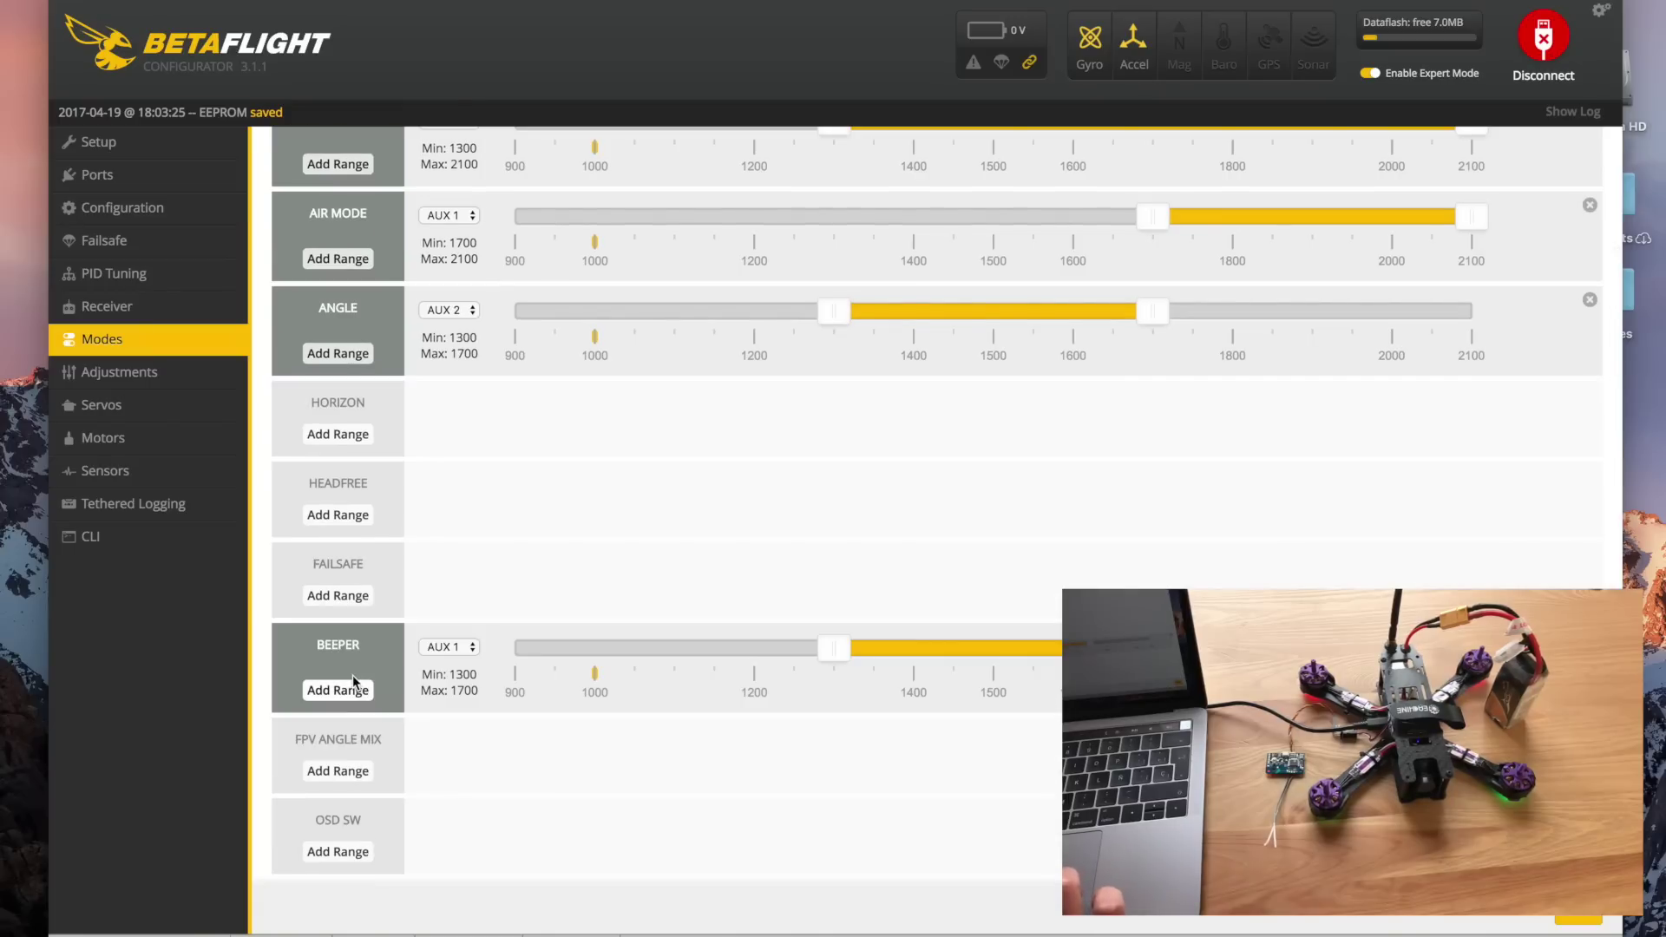